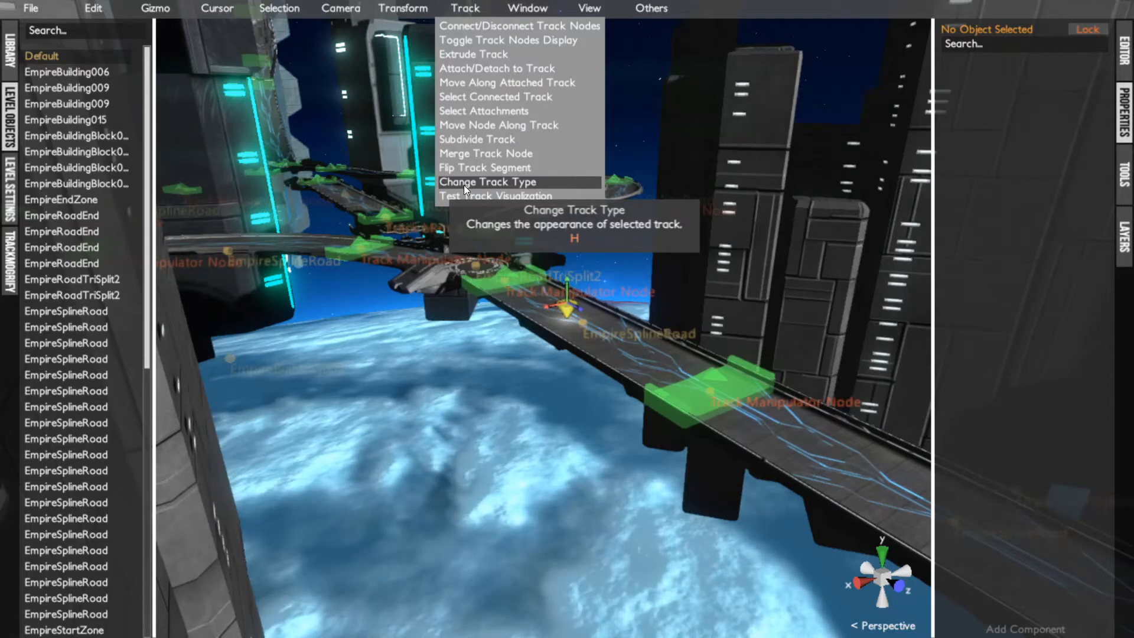
Filter the level objects by "road" and select all the EmpireSplineRoad segments
left_click(45, 27)
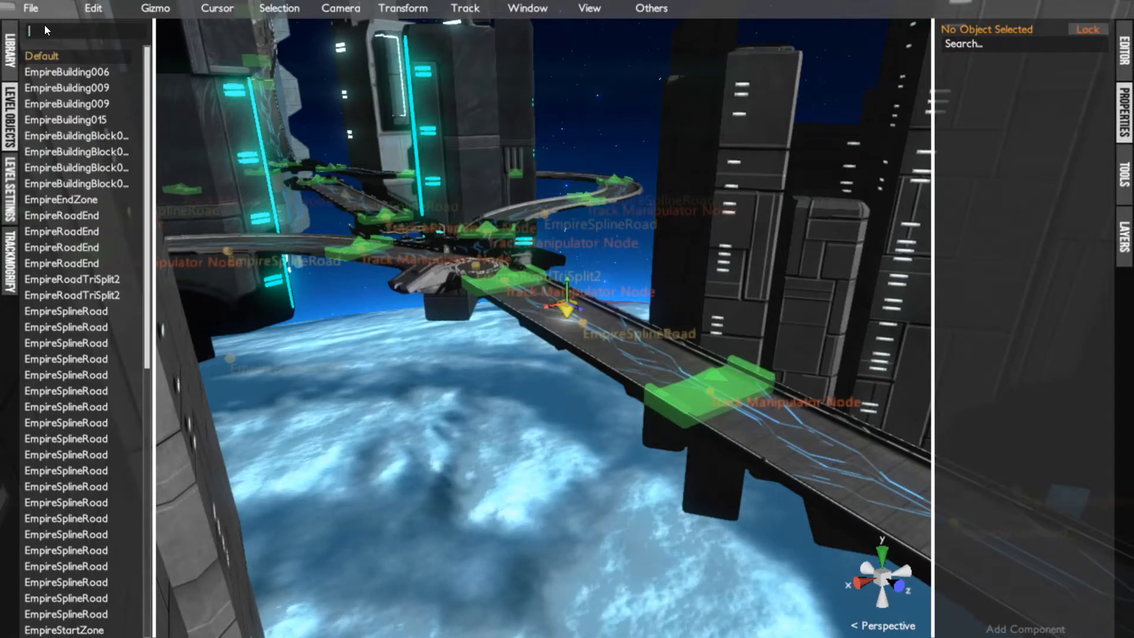
type("road")
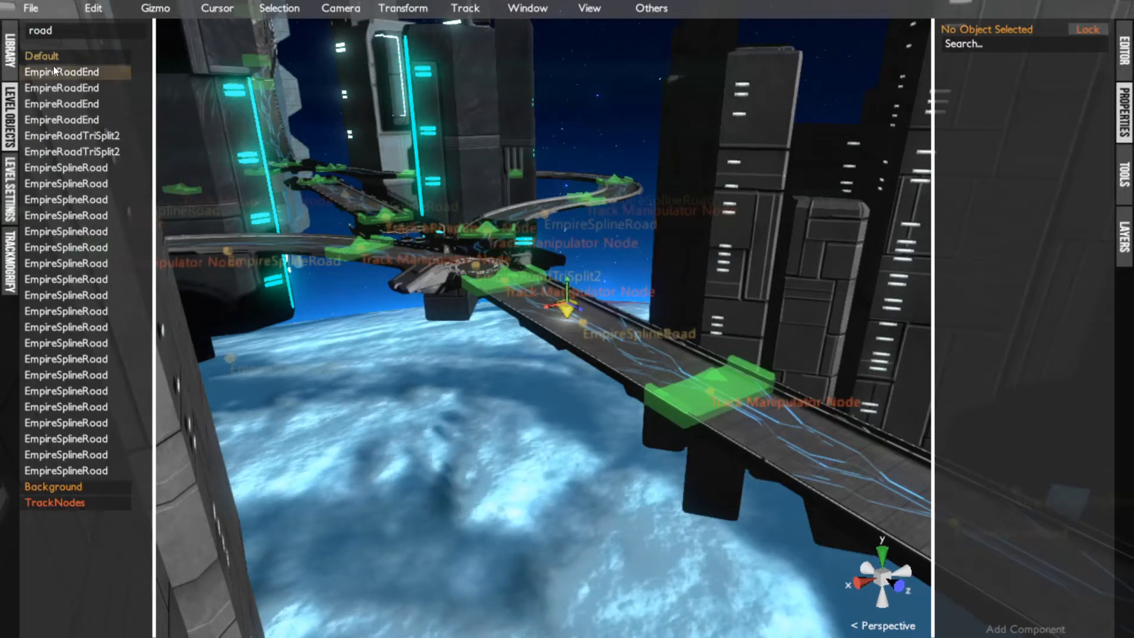
left_click(51, 171)
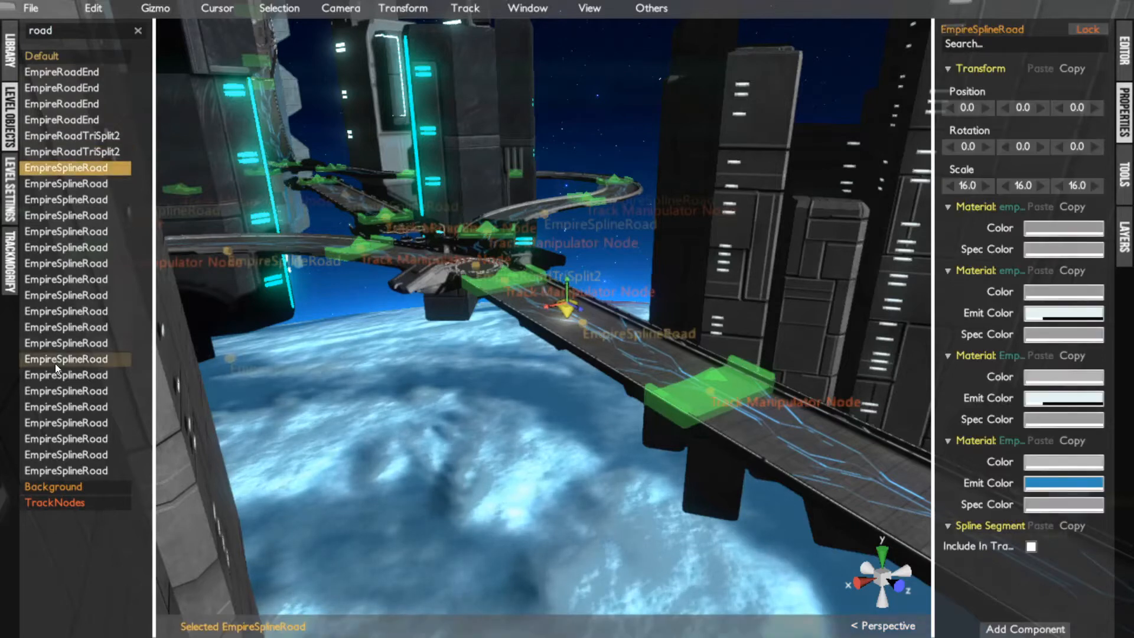
left_click(58, 471, "shift")
Change the track type of the selected road segments to Ancient Road
middle_click_drag(547, 451, 700, 476)
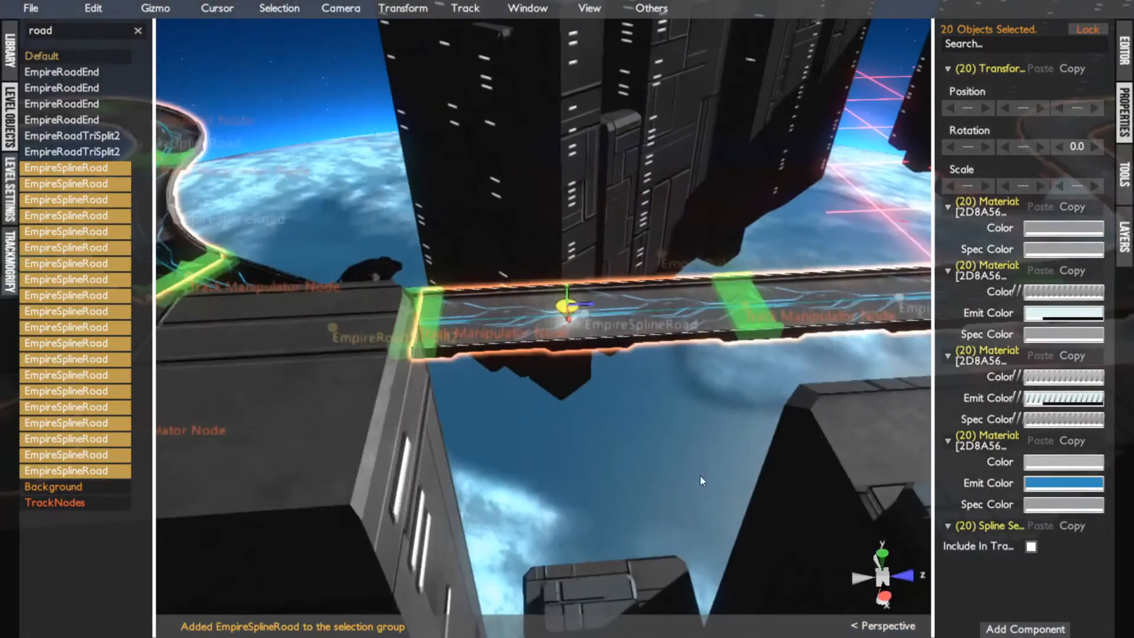
scroll(558, 412, "down", 5)
middle_click_drag(558, 412, 568, 27)
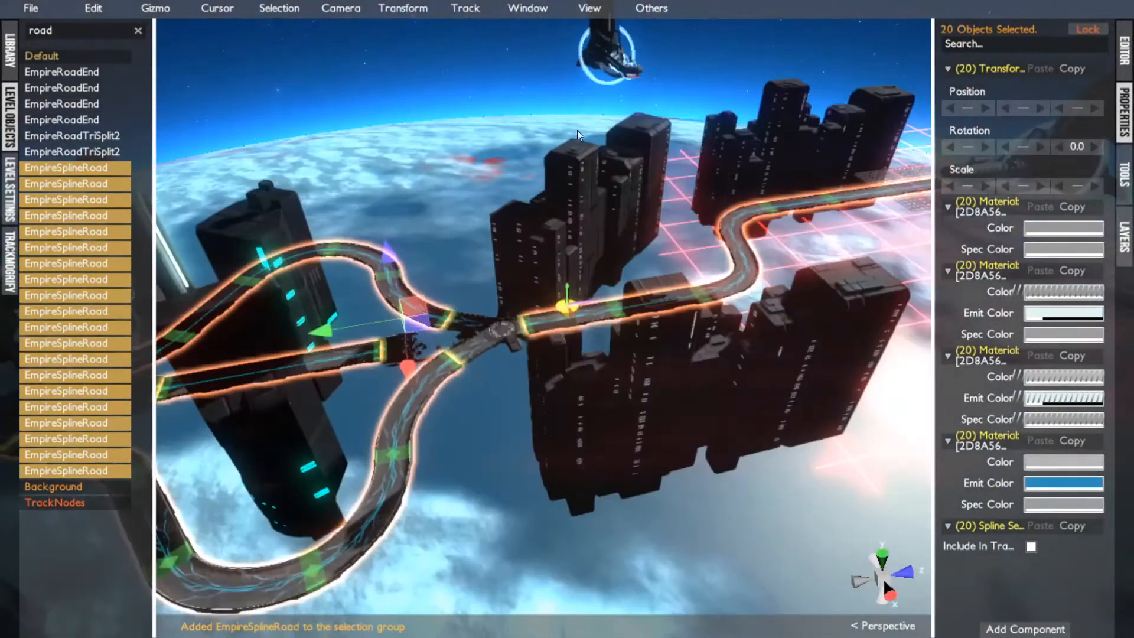
left_click(465, 8)
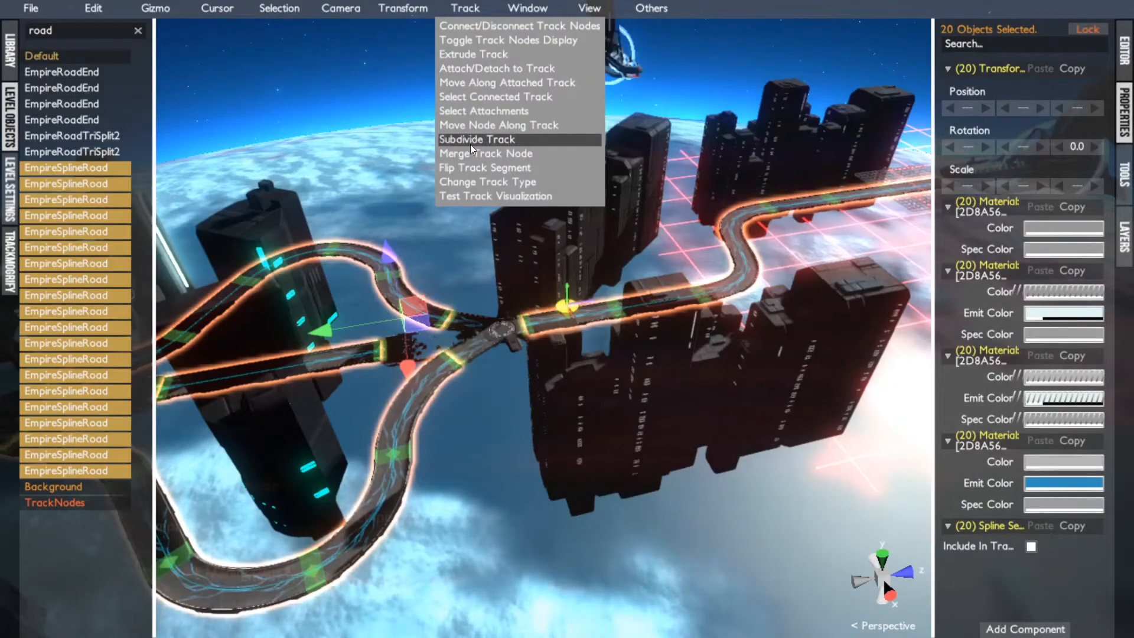
left_click(472, 182)
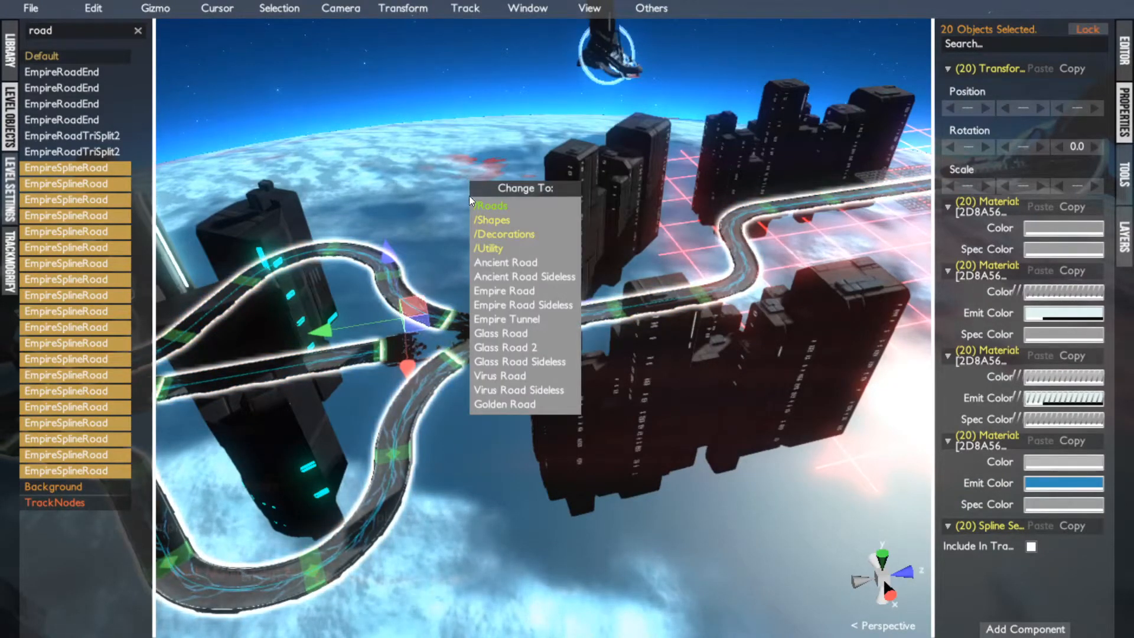
left_click(494, 270)
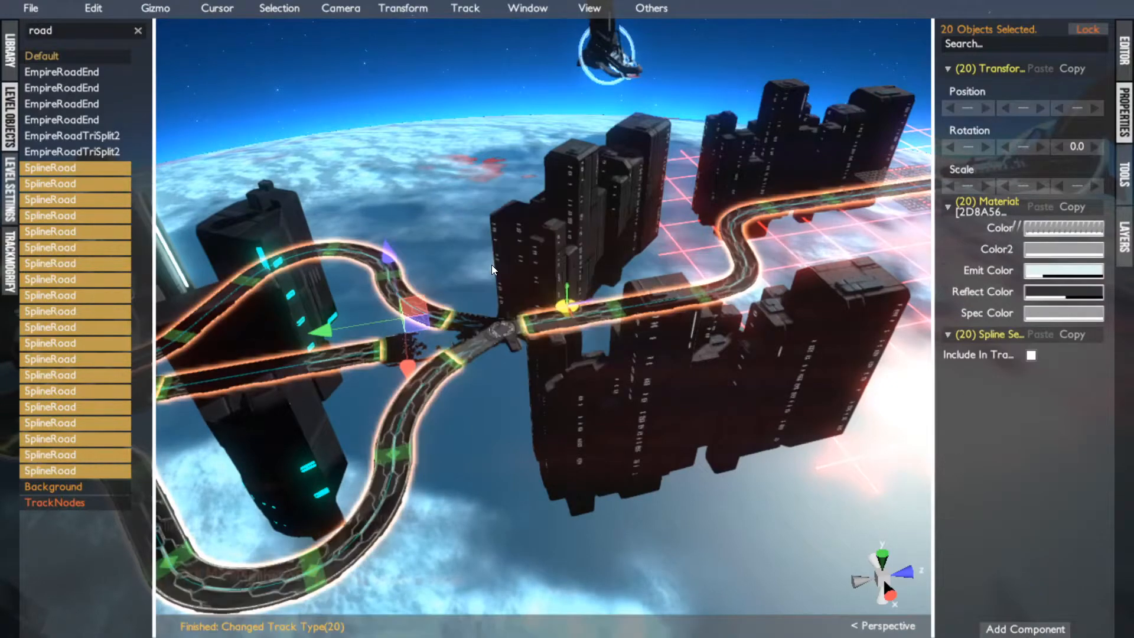
Change the track type of the selected road segments to Glass Road
key("f")
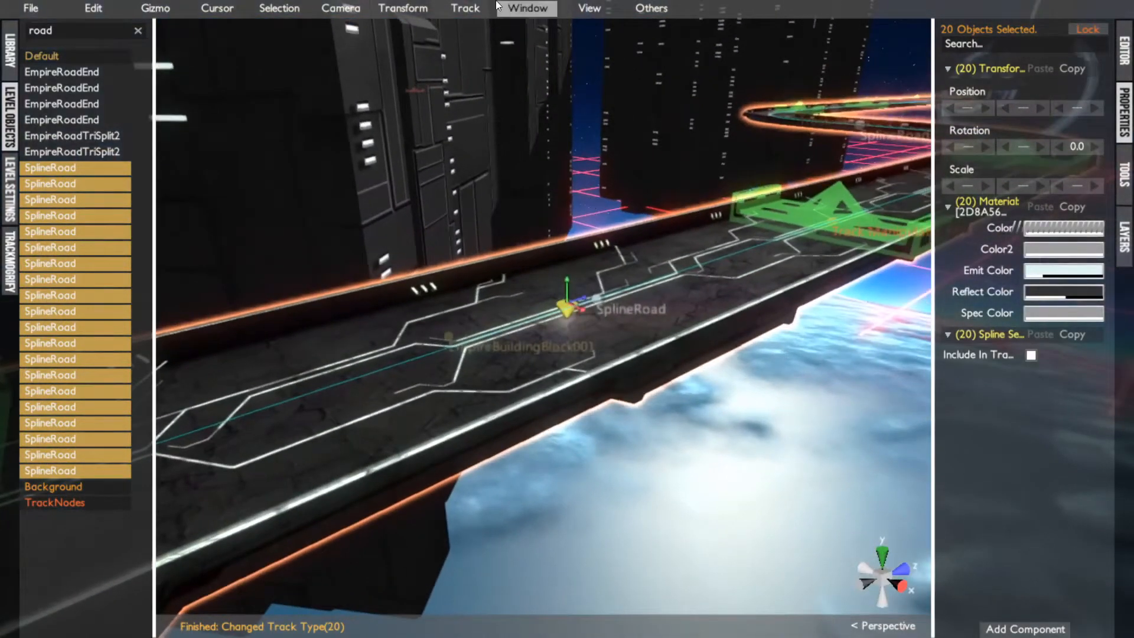
left_click(465, 8)
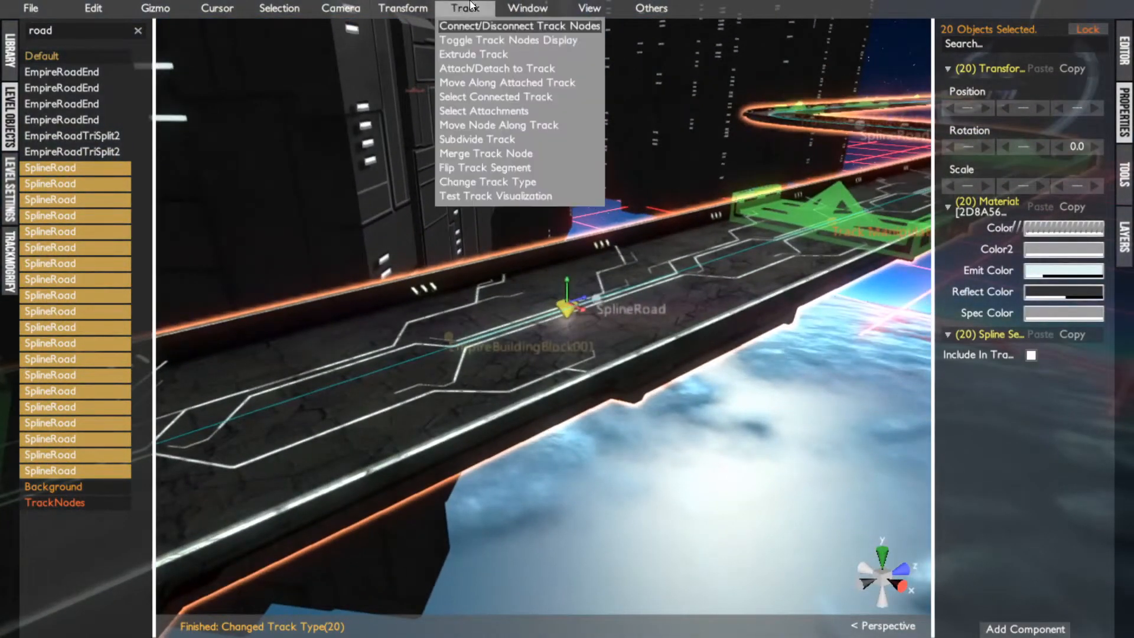
left_click(471, 182)
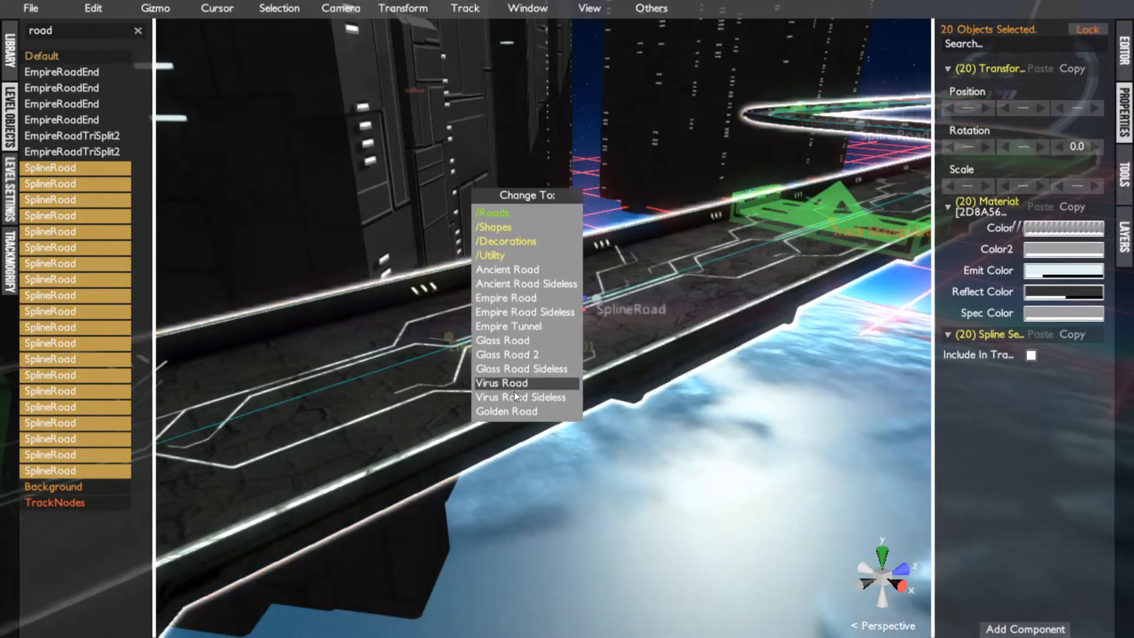
left_click(507, 340)
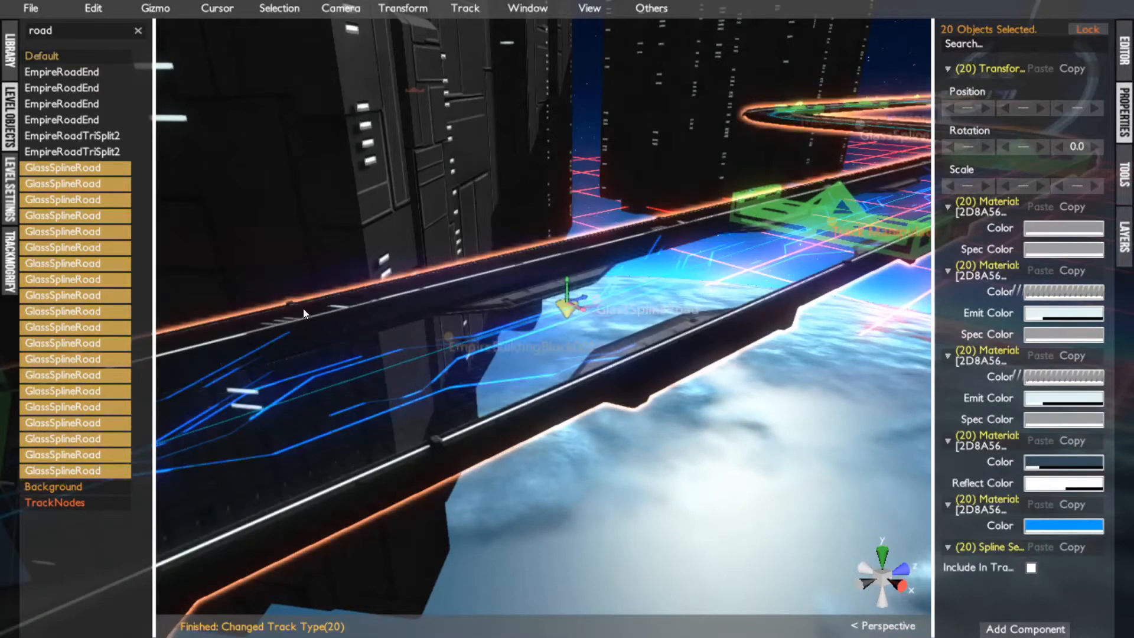
Change the track type of the selected road segments to Golden Road
left_click(402, 8)
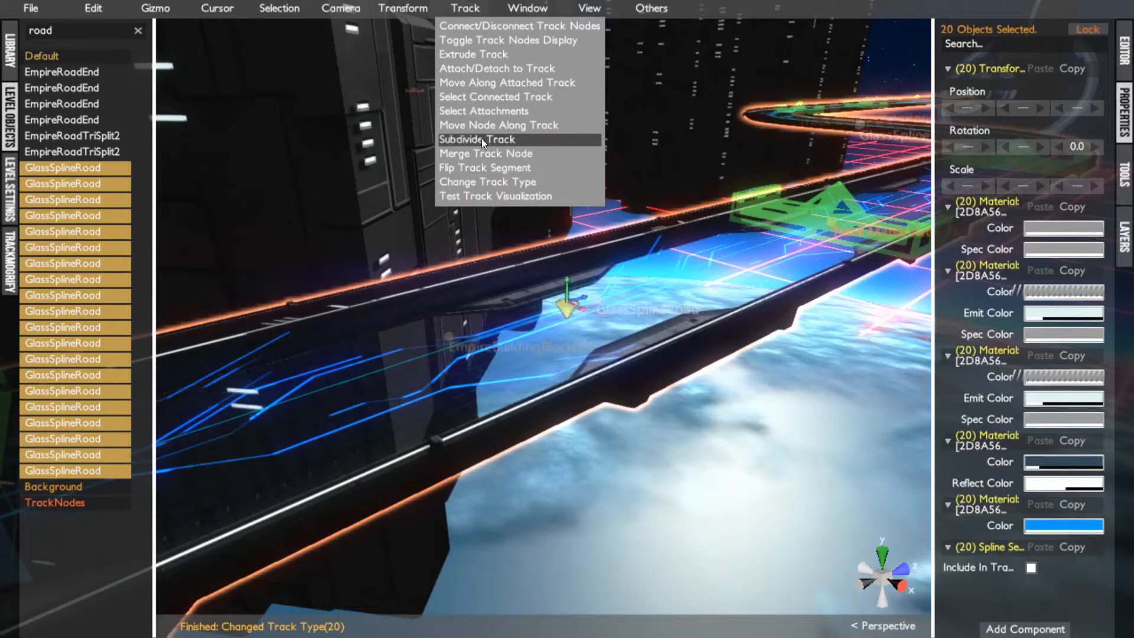
left_click(470, 183)
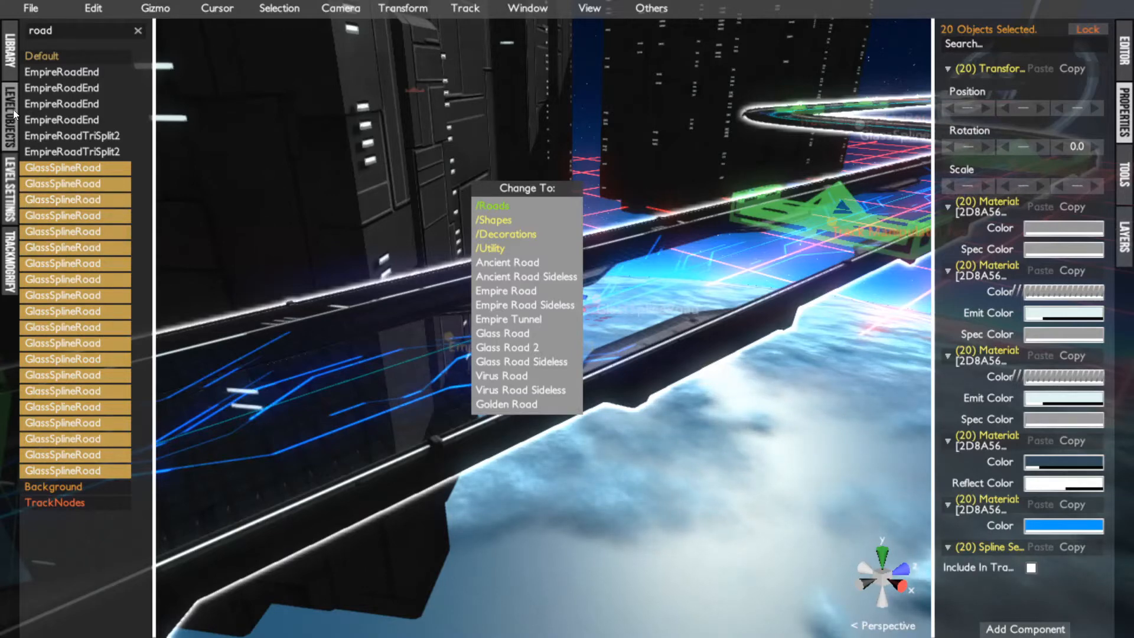
left_click(492, 407)
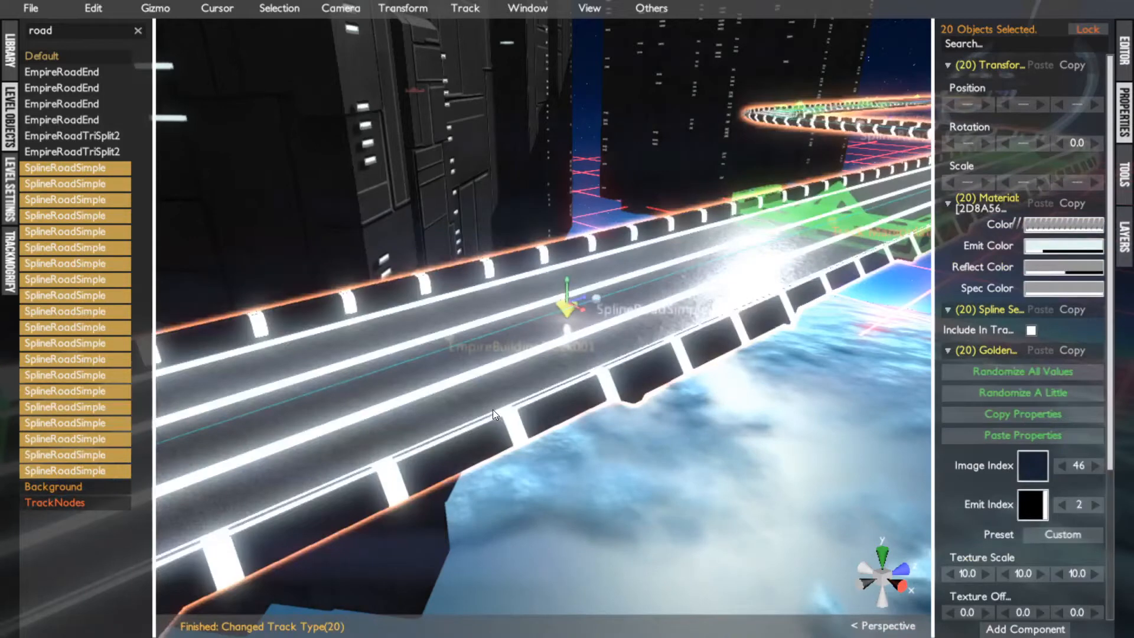
Browse the library's Simples folder and review the Golden Simple properties of a single golden road segment
left_click(653, 328)
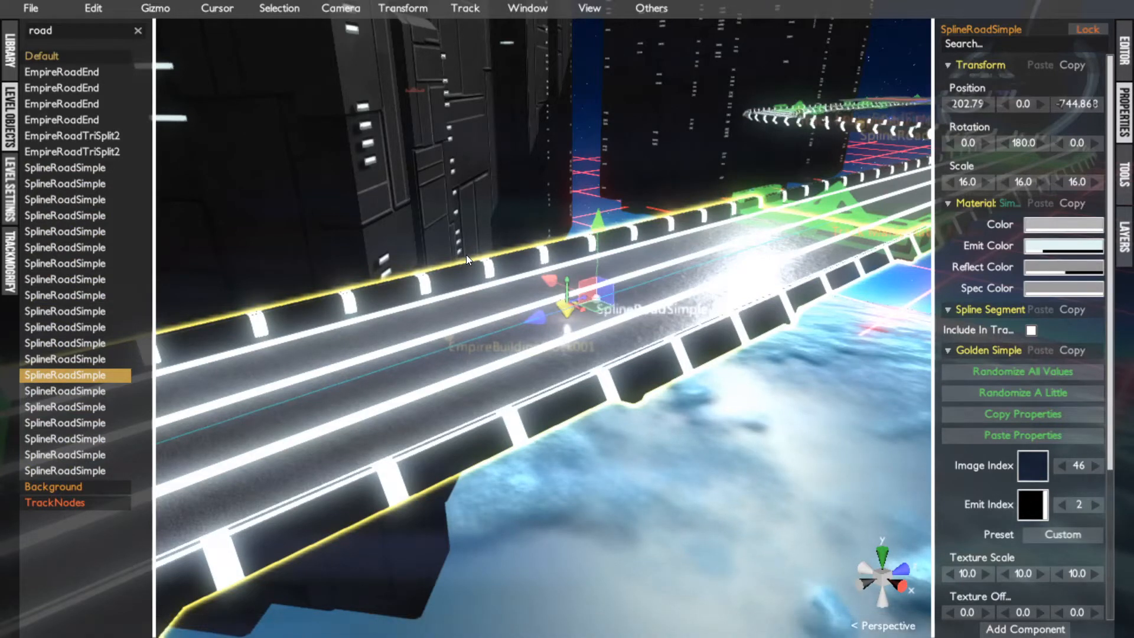
left_click(10, 50)
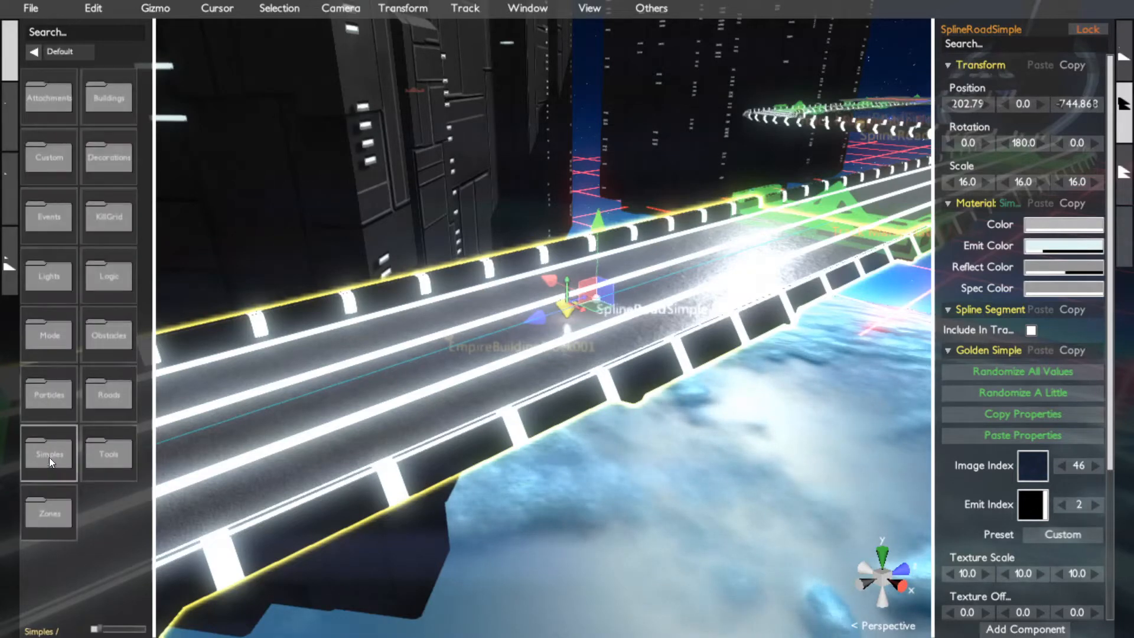
left_click(51, 460)
scroll(73, 452, "down", 5)
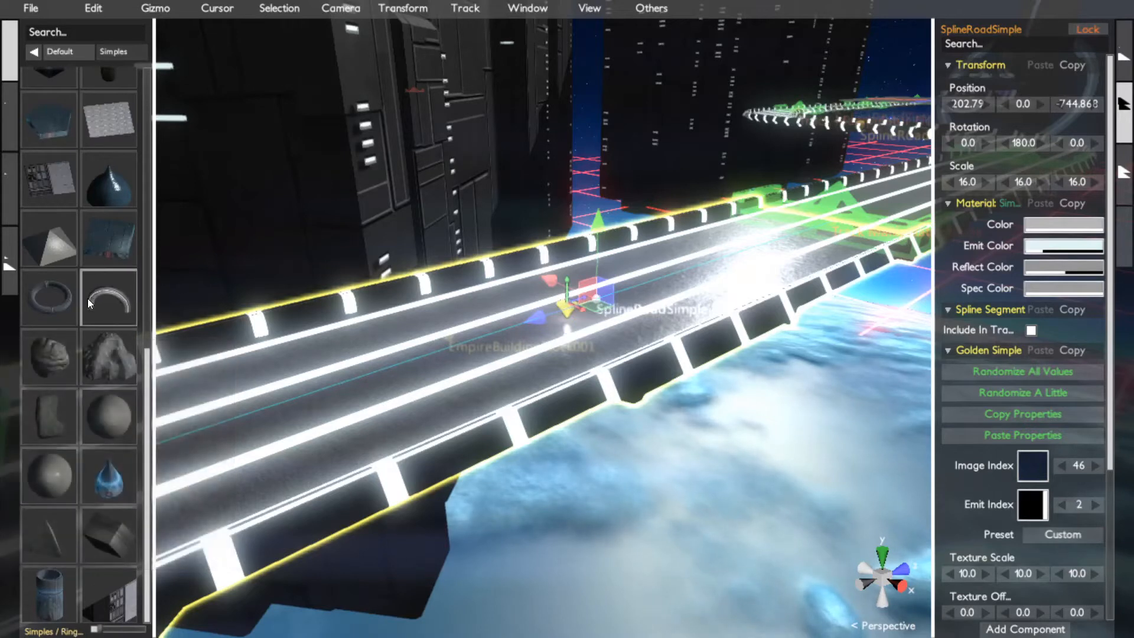
mouse_move(88, 299)
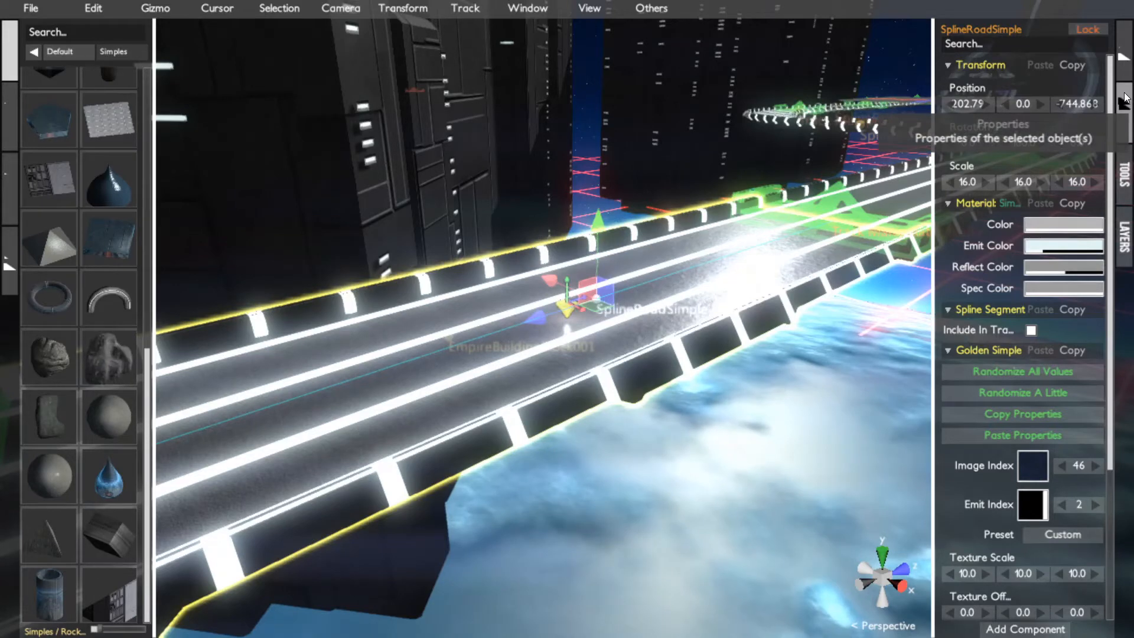
scroll(1002, 313, "down", 3)
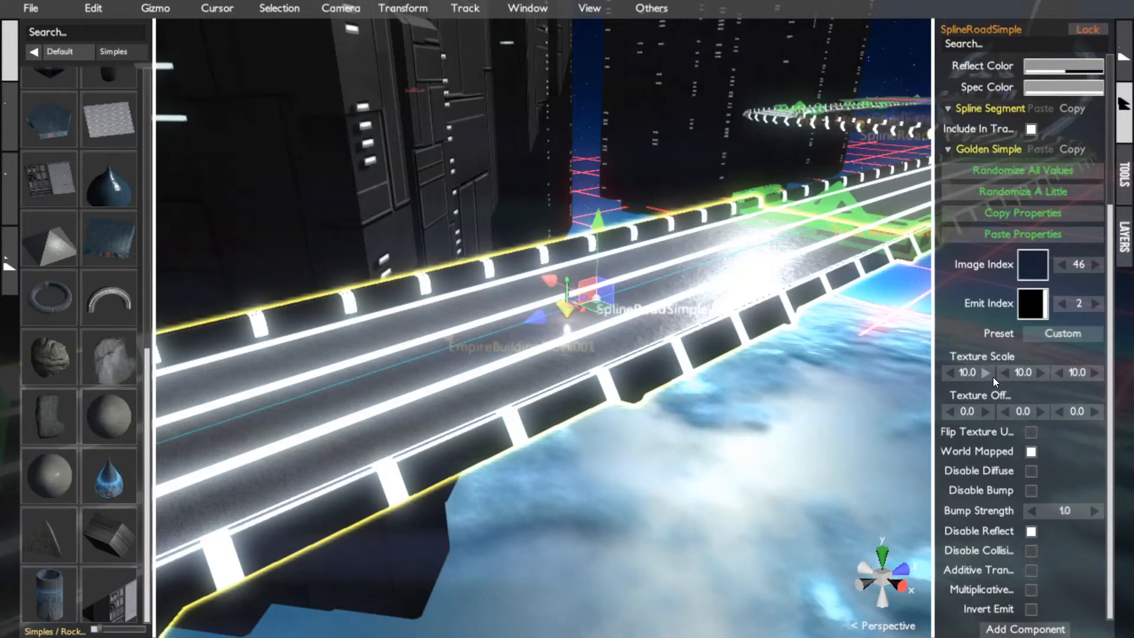
left_click_drag(836, 319, 848, 289, "alt")
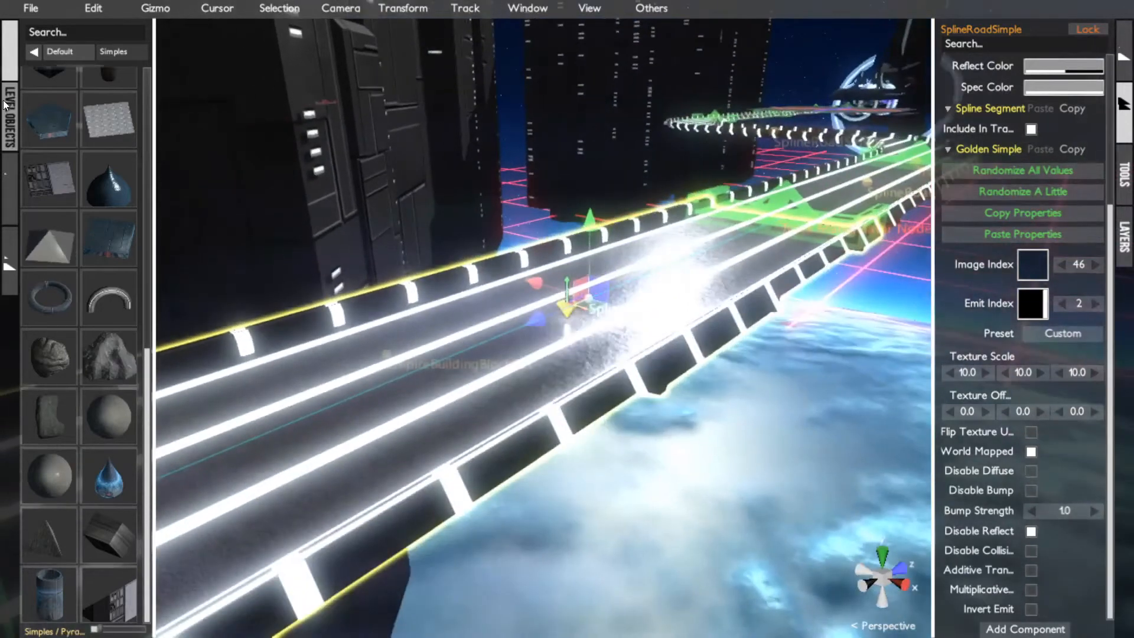
Select all the SplineRoadSimple segments in the level objects list
left_click(8, 112)
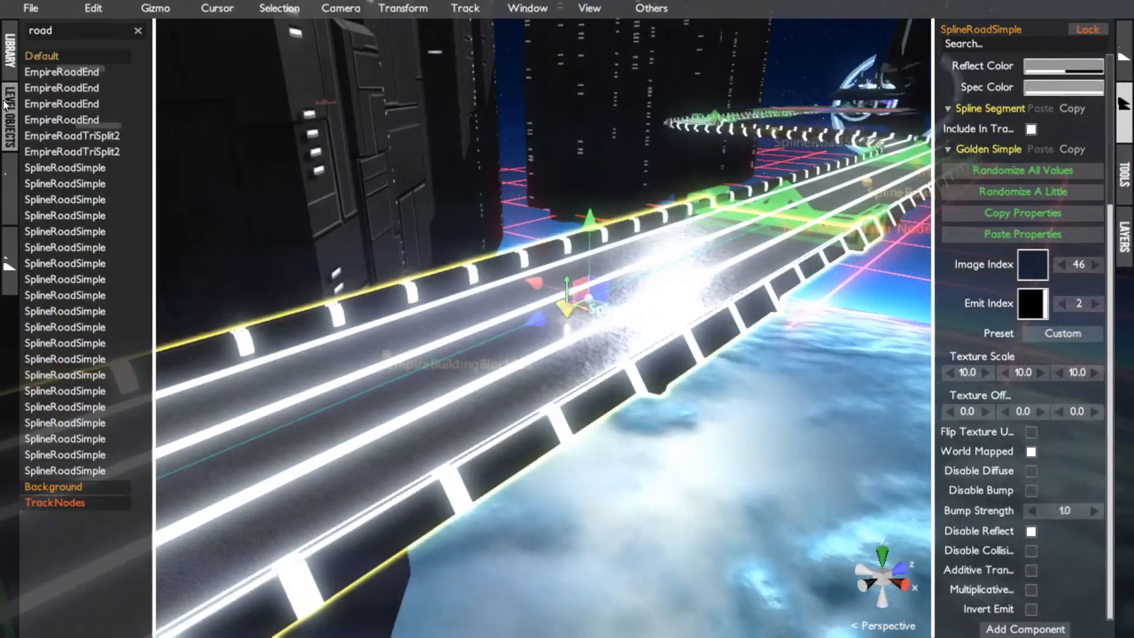
left_click(40, 169)
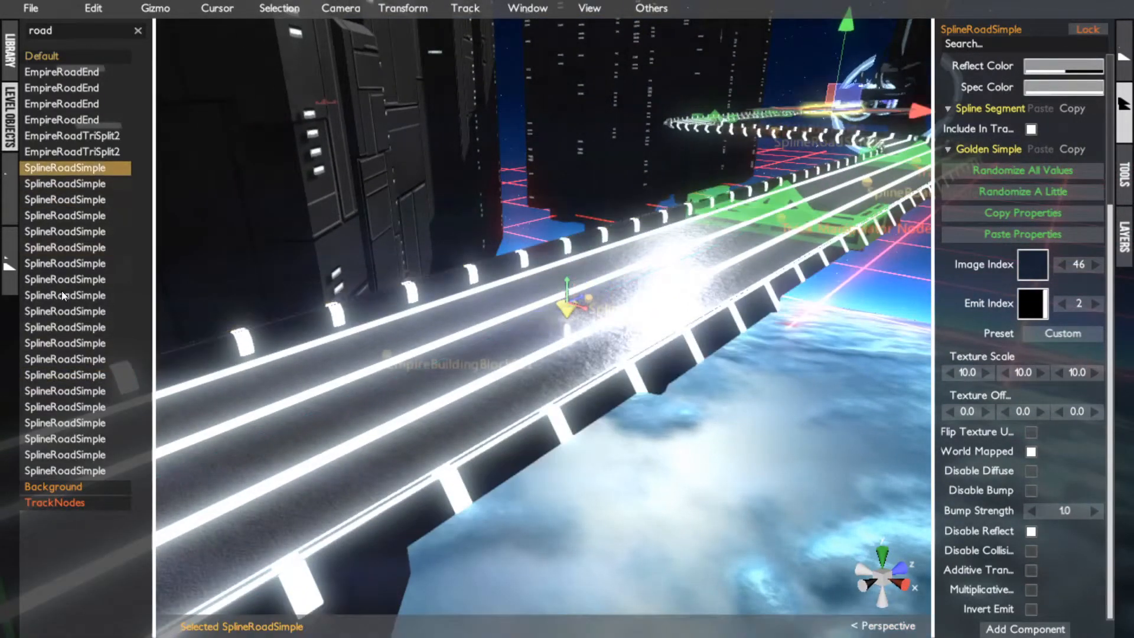
left_click(65, 469, "shift")
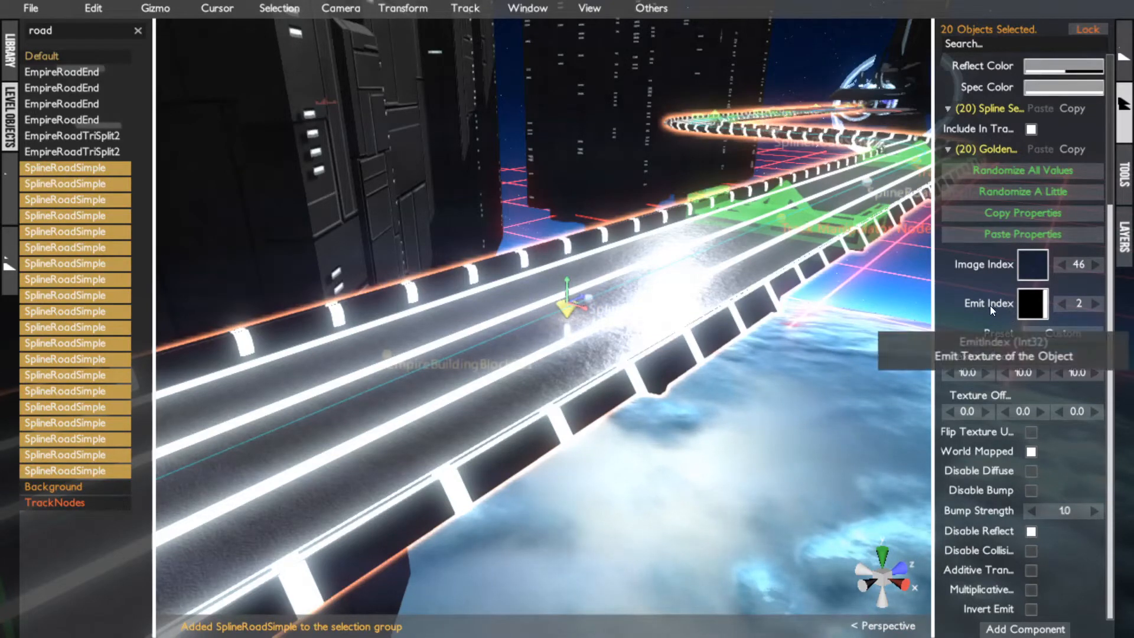
Set the selected roads' surface texture to Image Index 21 and their glow texture to Emit Index 59
scroll(989, 293, "up", 3)
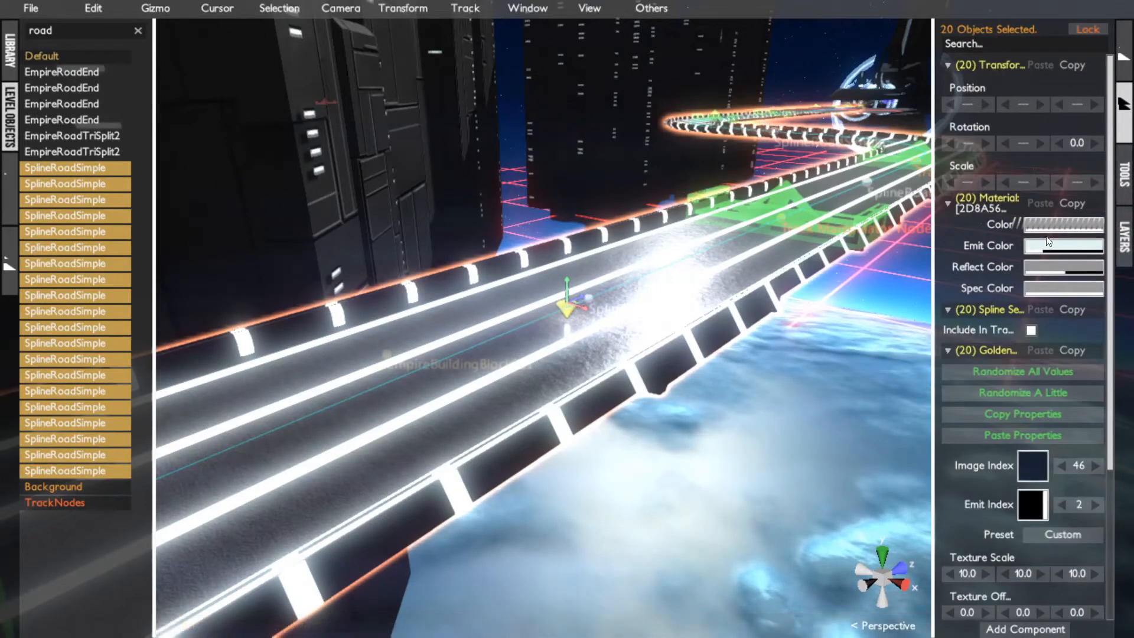
scroll(1039, 271, "down", 3)
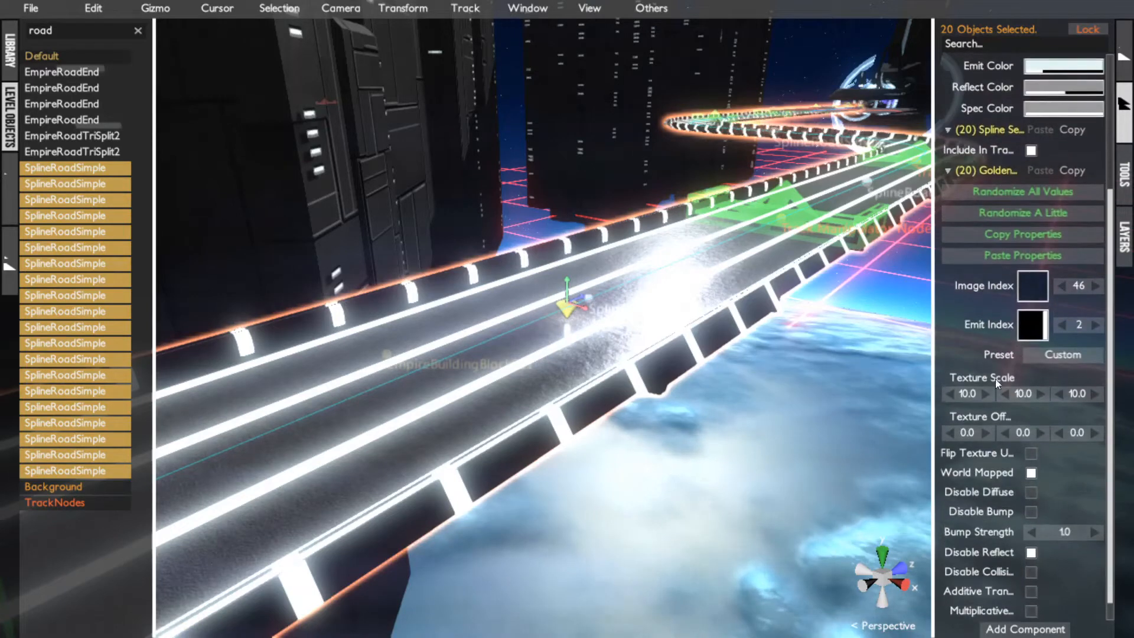
left_click(1037, 291)
left_click(1004, 302)
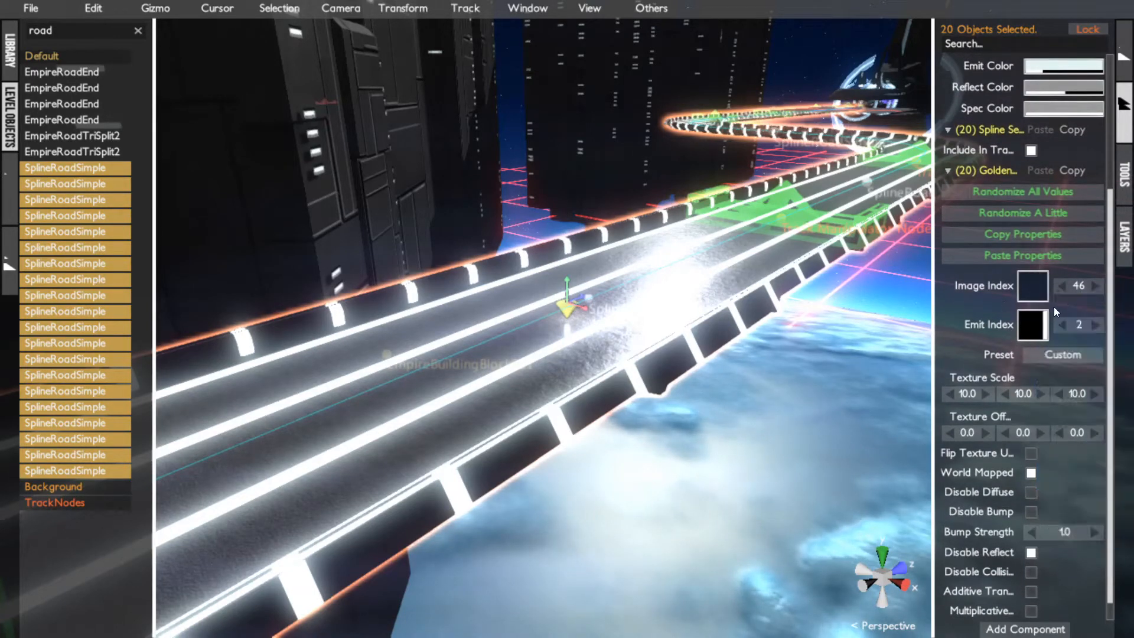
left_click(1043, 293)
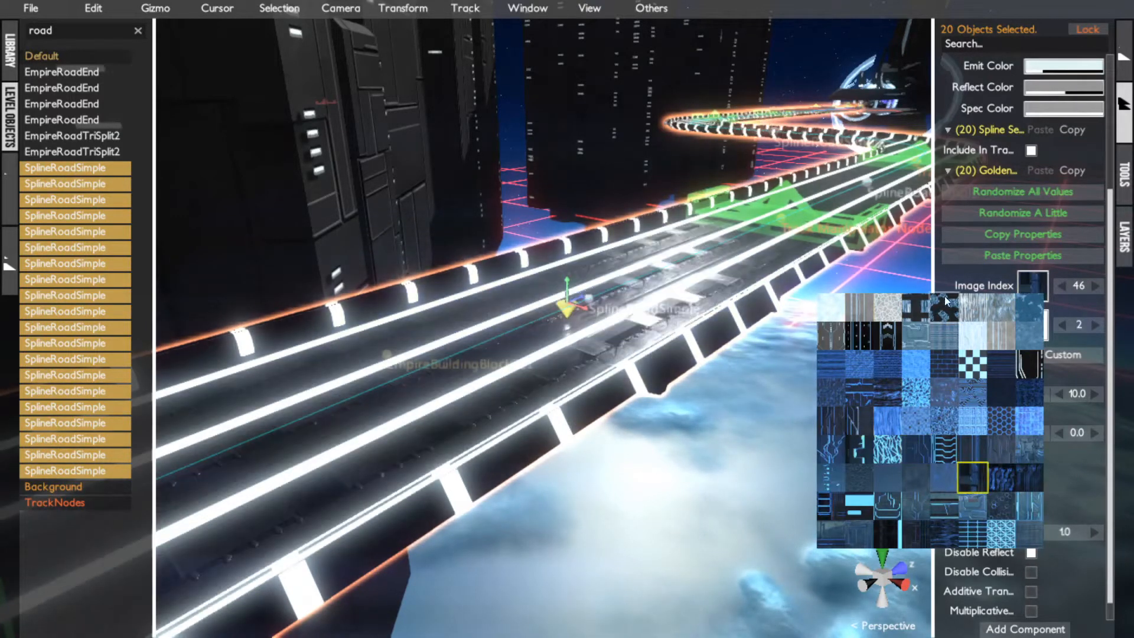
left_click(945, 295)
left_click(1042, 329)
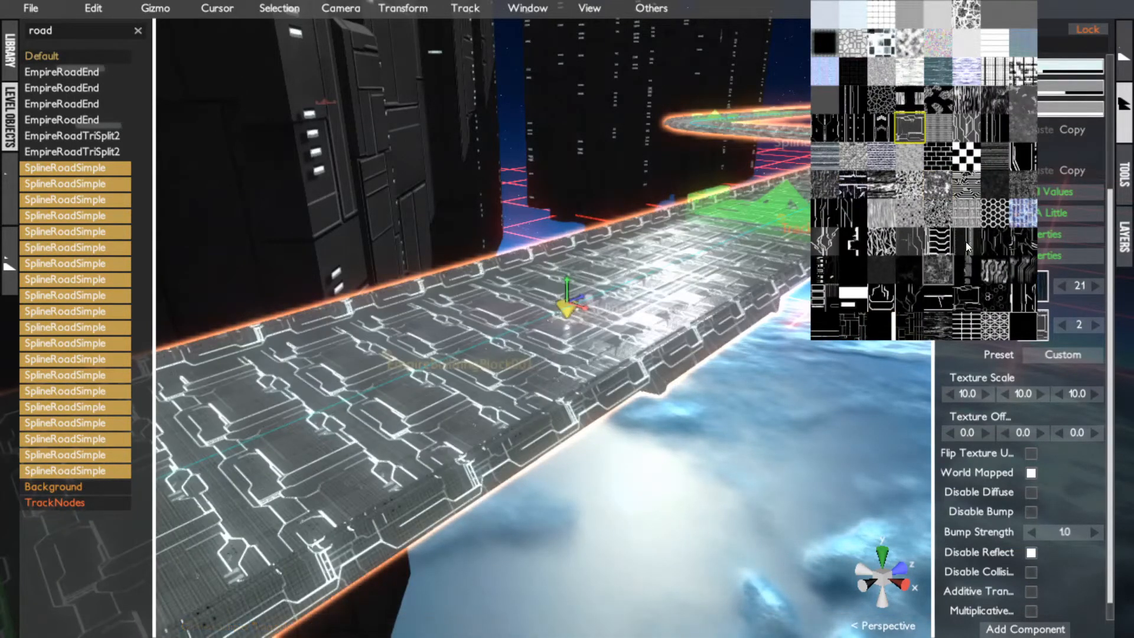
left_click(1034, 301)
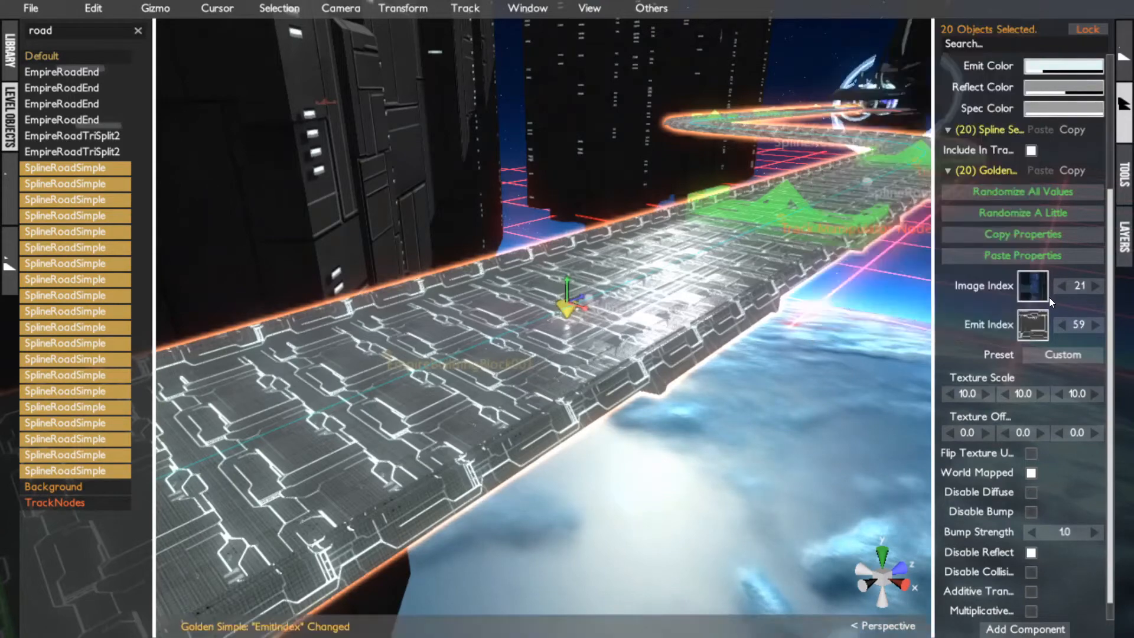
Set the selected roads' Image Index to 59 to match the emit texture, and inspect the surface up close
left_click(1047, 296)
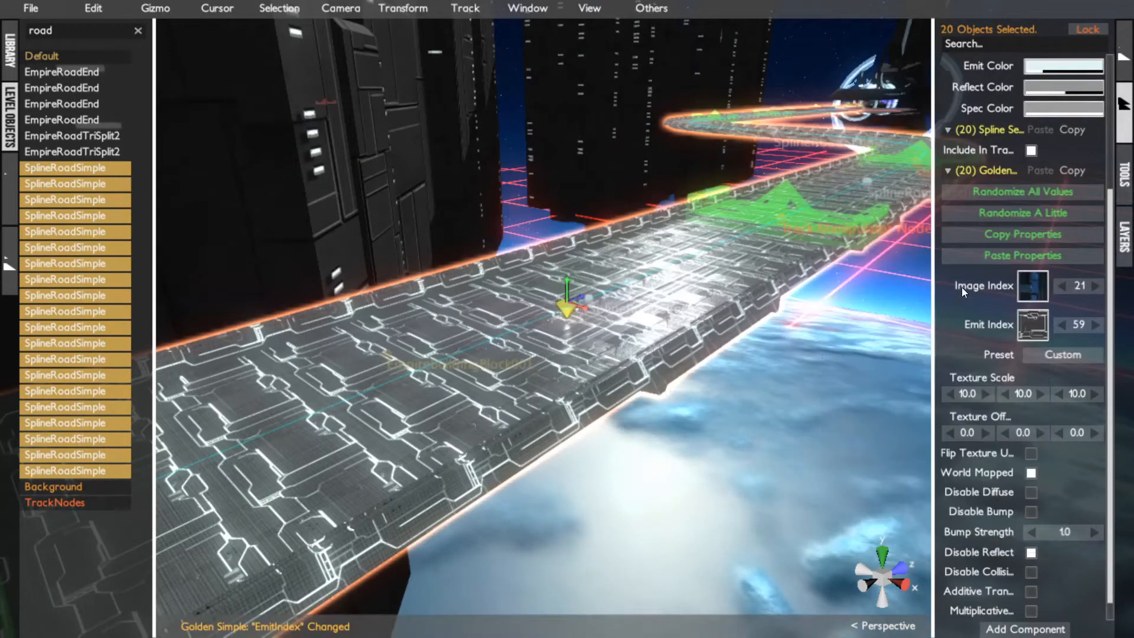
left_click(664, 294)
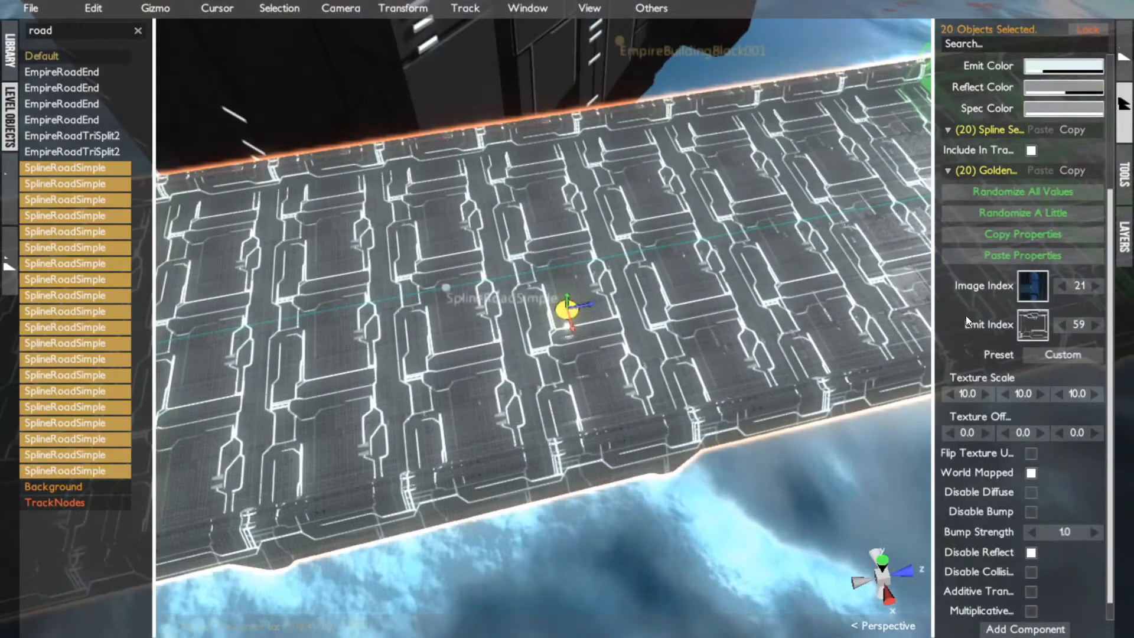
left_click(1075, 286)
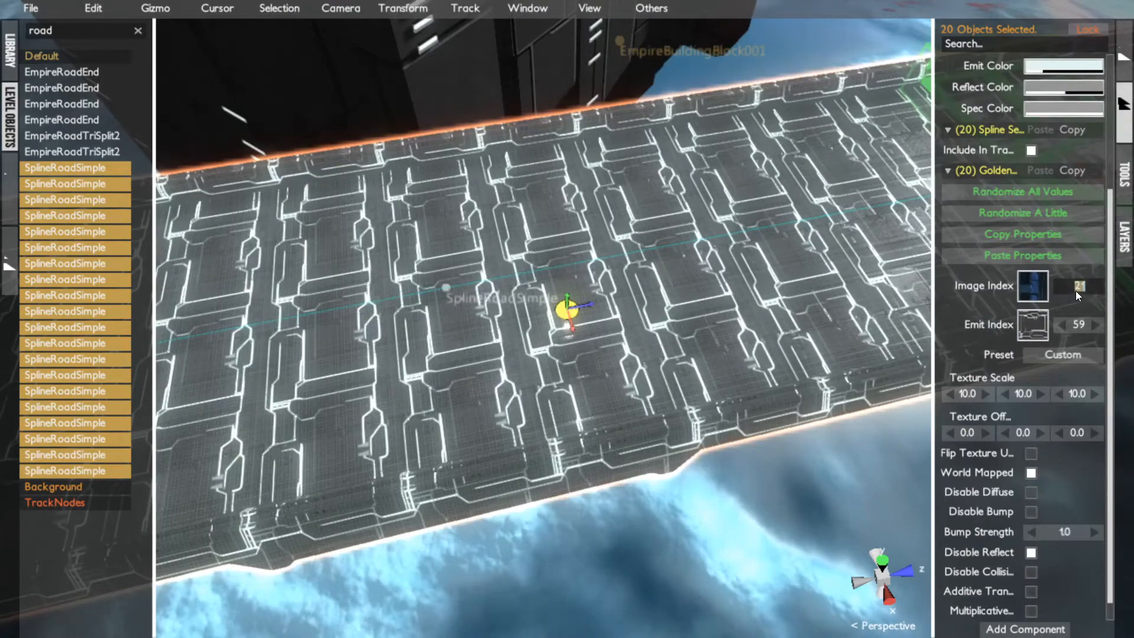
type("59")
key("Return")
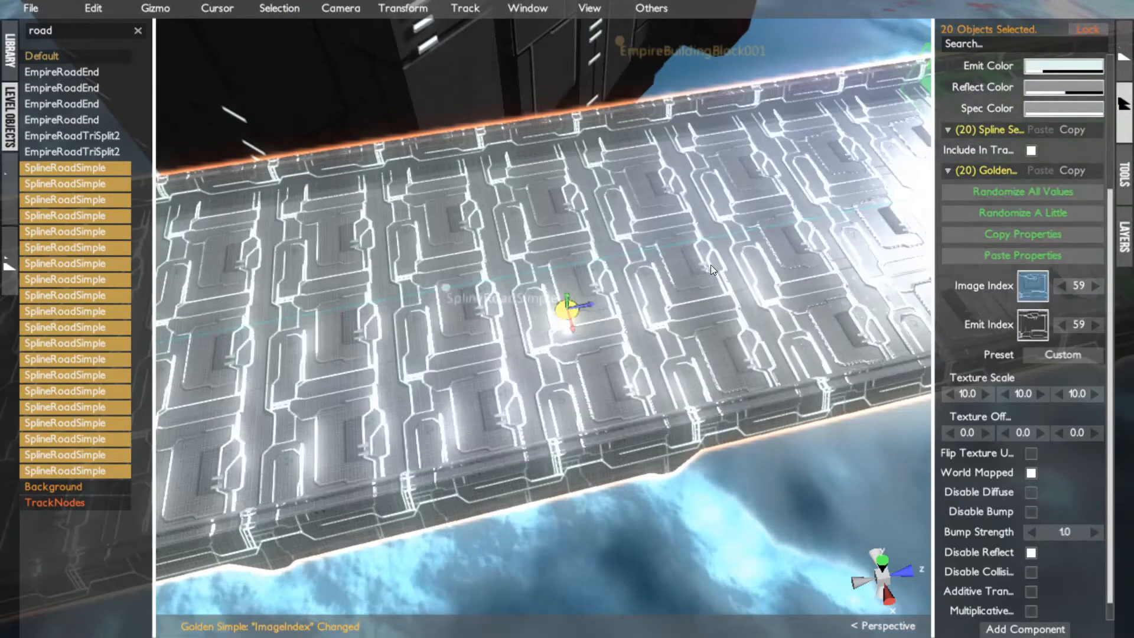
scroll(710, 265, "up", 5)
left_click_drag(710, 265, 716, 316, "alt")
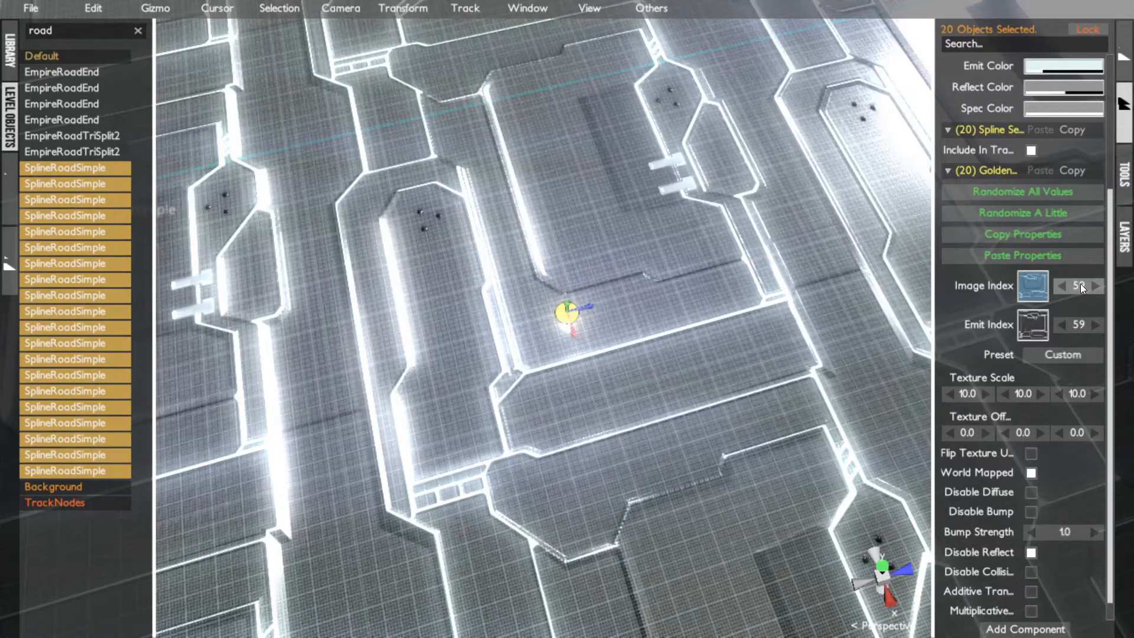
Set the selected roads' Image Index to 17 and inspect the new surface texture from several distances
type("17")
key("Return")
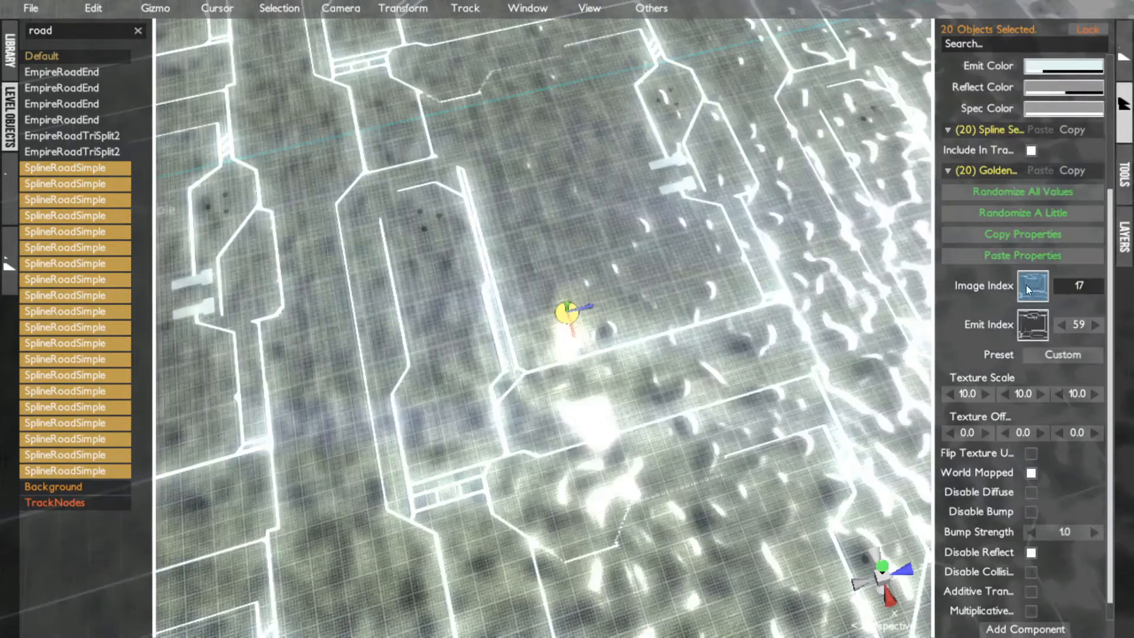
scroll(702, 187, "down", 3)
left_click_drag(703, 187, 640, 182, "alt")
scroll(765, 193, "up", 4)
scroll(765, 193, "down", 3)
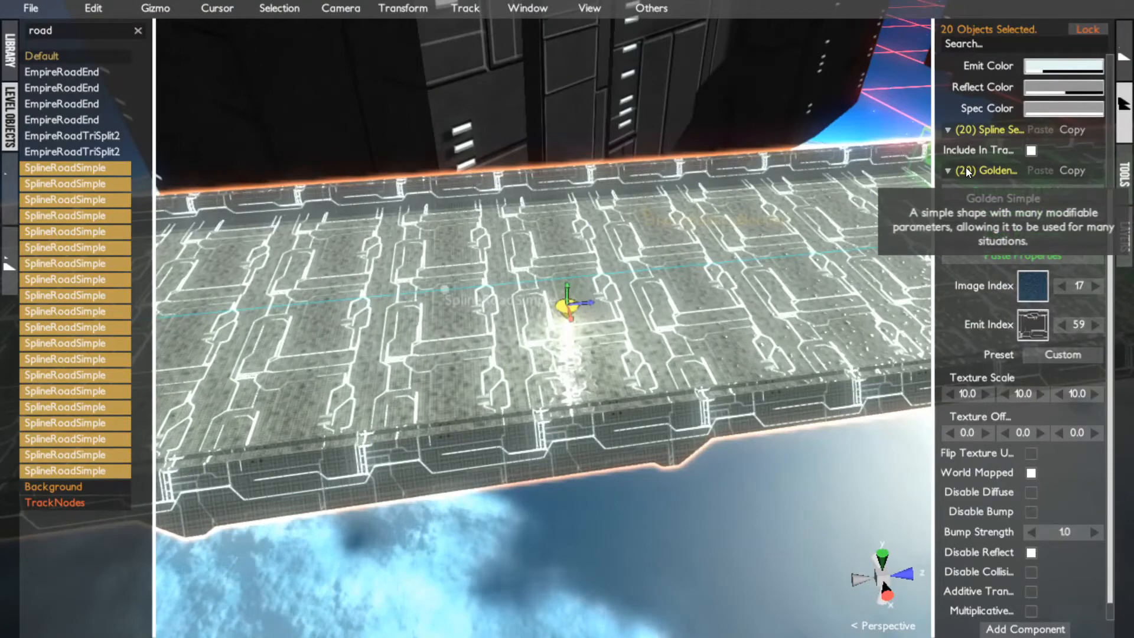
Review the selected roads' Golden Simple options, including texture scale, World Mapped and Disable Reflect
scroll(965, 167, "up", 3)
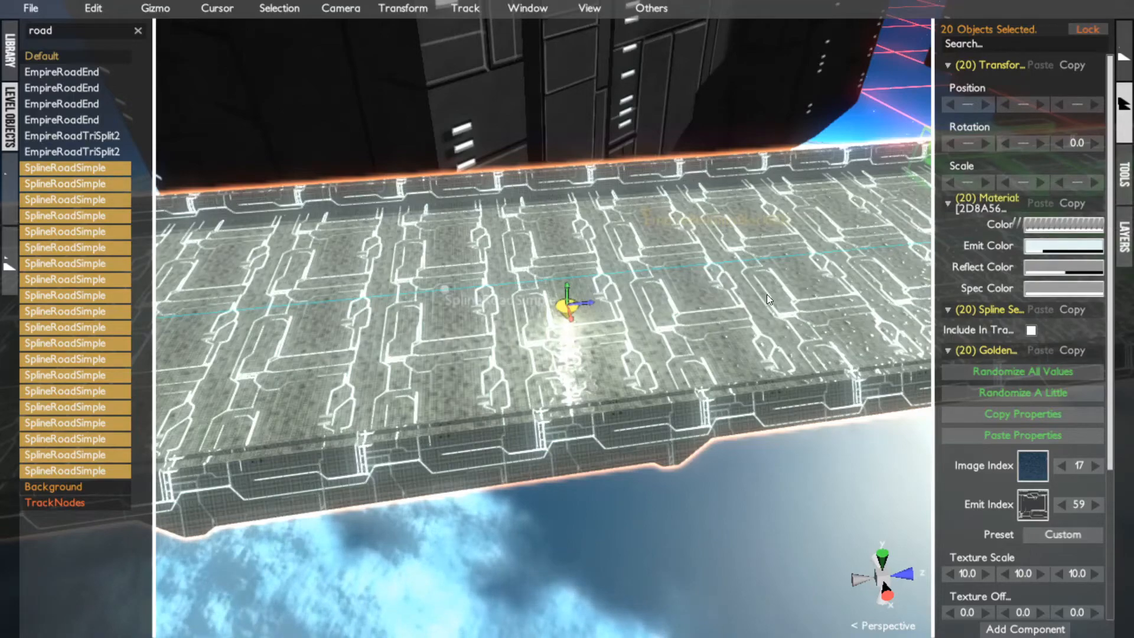
scroll(767, 294, "down", 5)
left_click_drag(767, 293, 845, 320, "alt")
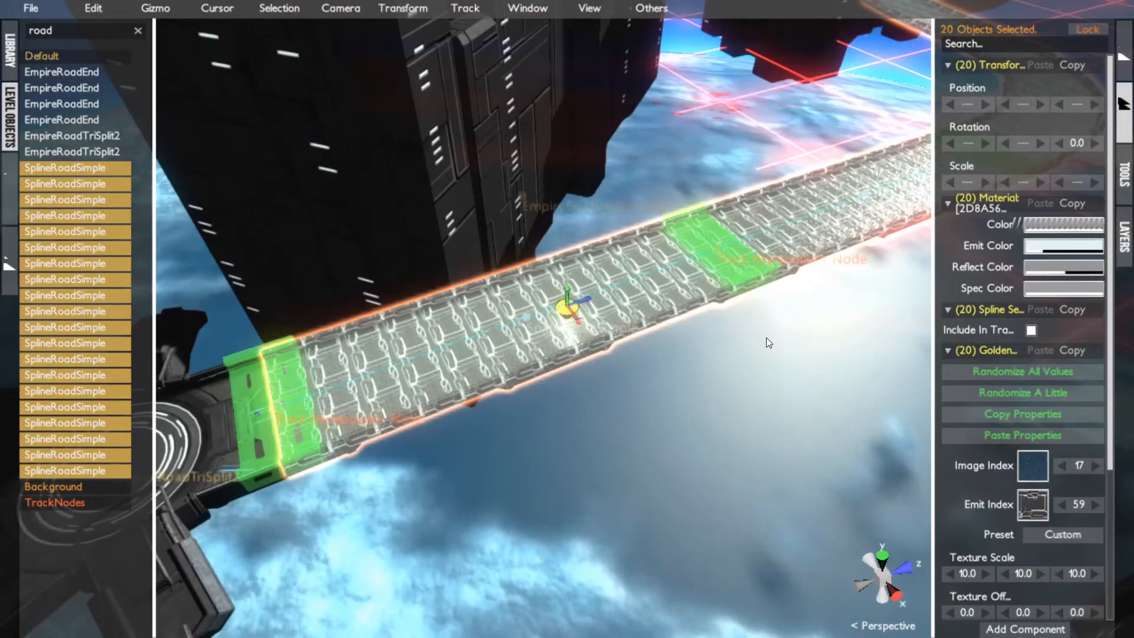
scroll(1072, 481, "down", 3)
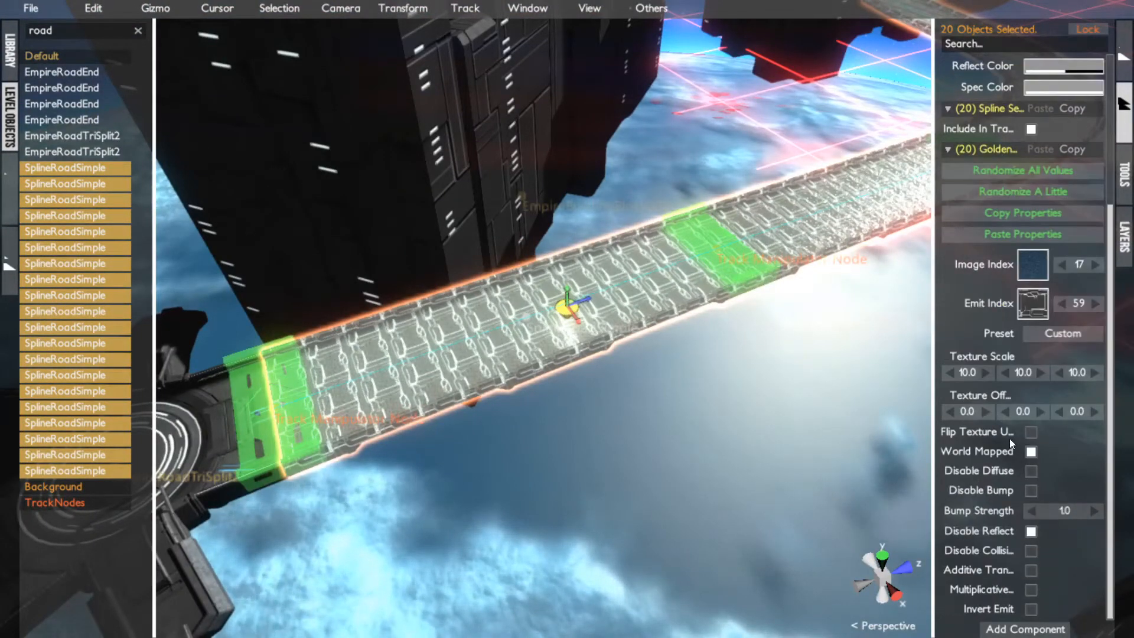
scroll(1009, 438, "up", 3)
scroll(1008, 438, "down", 3)
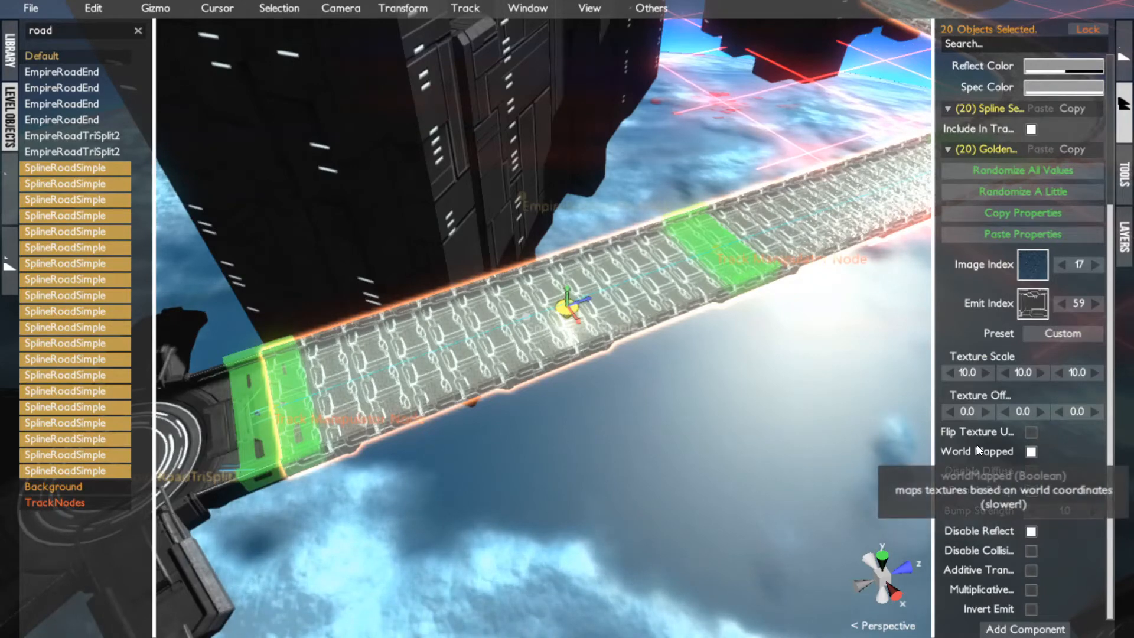
left_click_drag(797, 378, 434, 40, "alt")
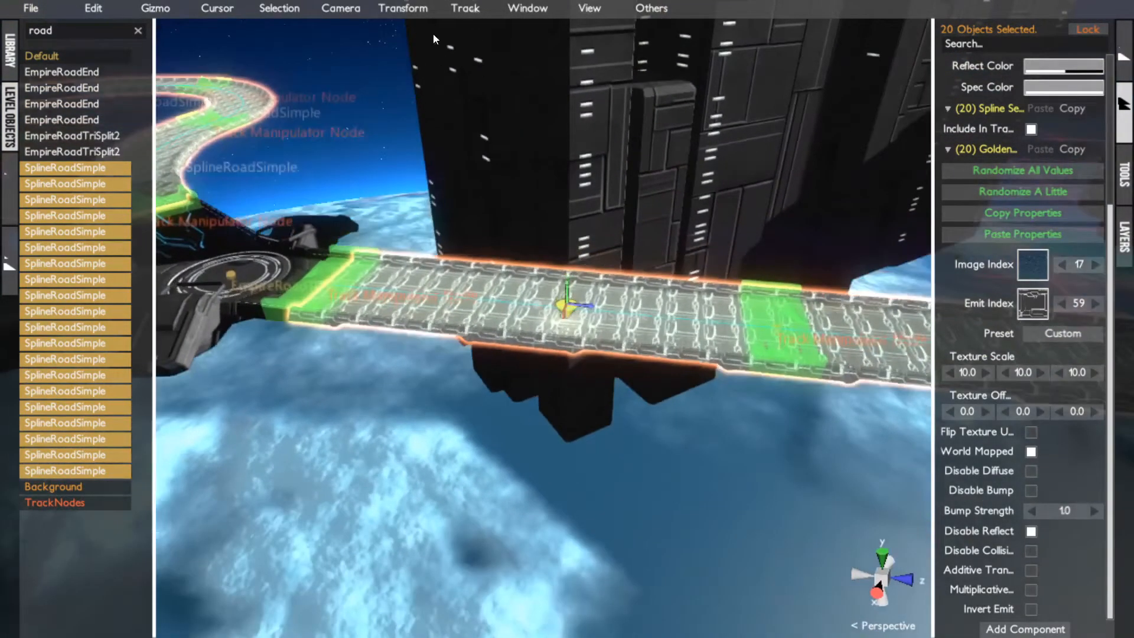
Change the track type of all the selected road segments to Empire Road
left_click(465, 8)
left_click(452, 182)
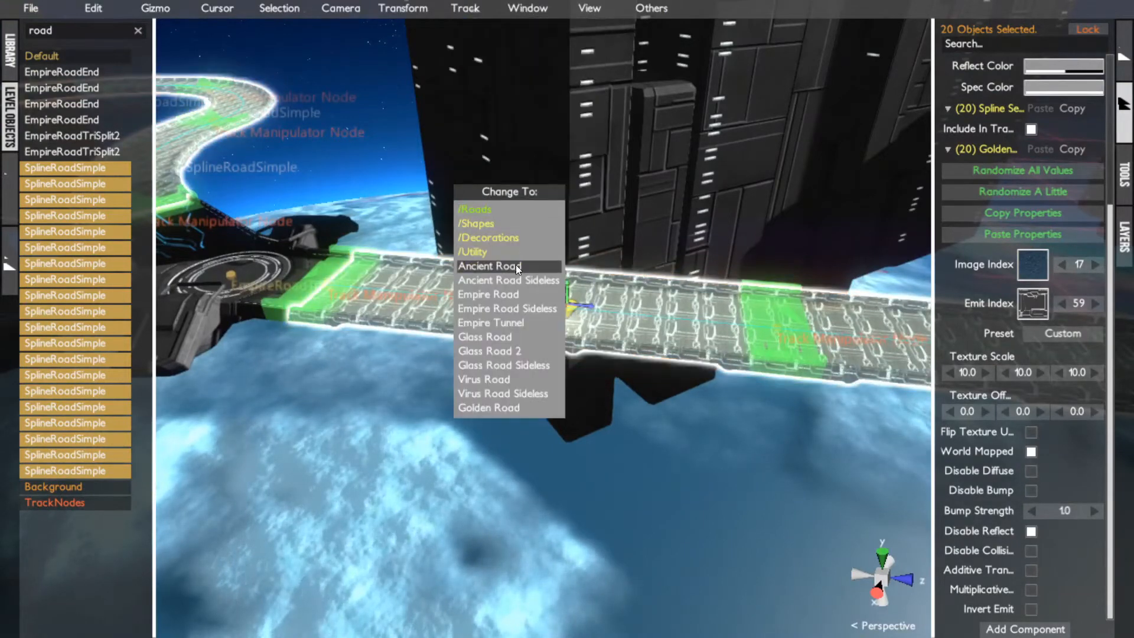
left_click(485, 296)
right_click_drag(612, 354, 557, 367)
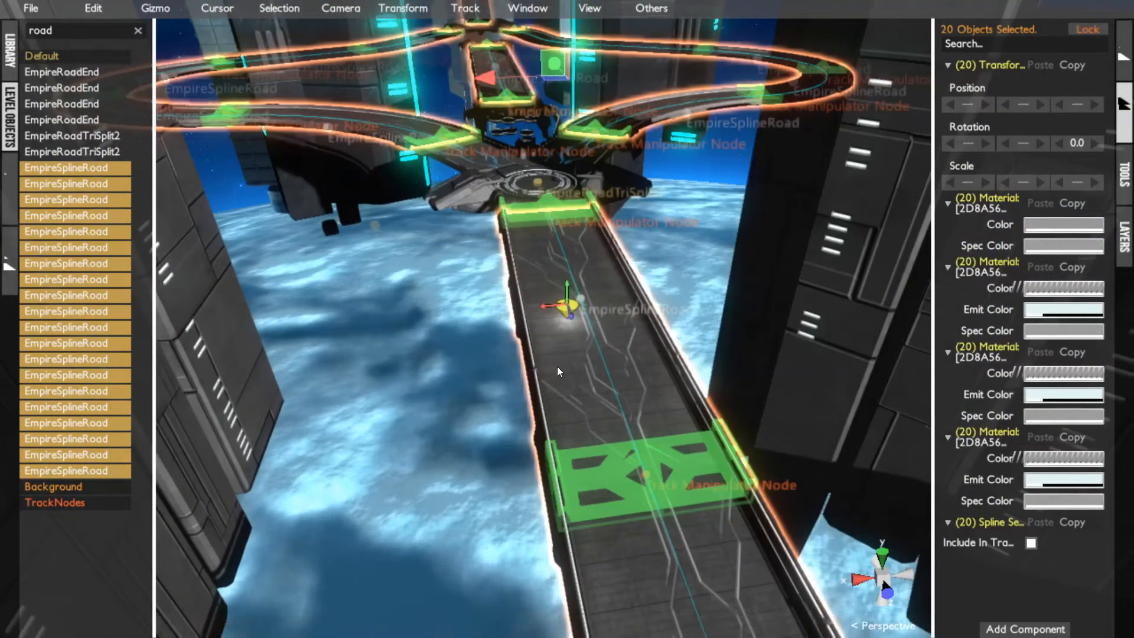
left_click(490, 7)
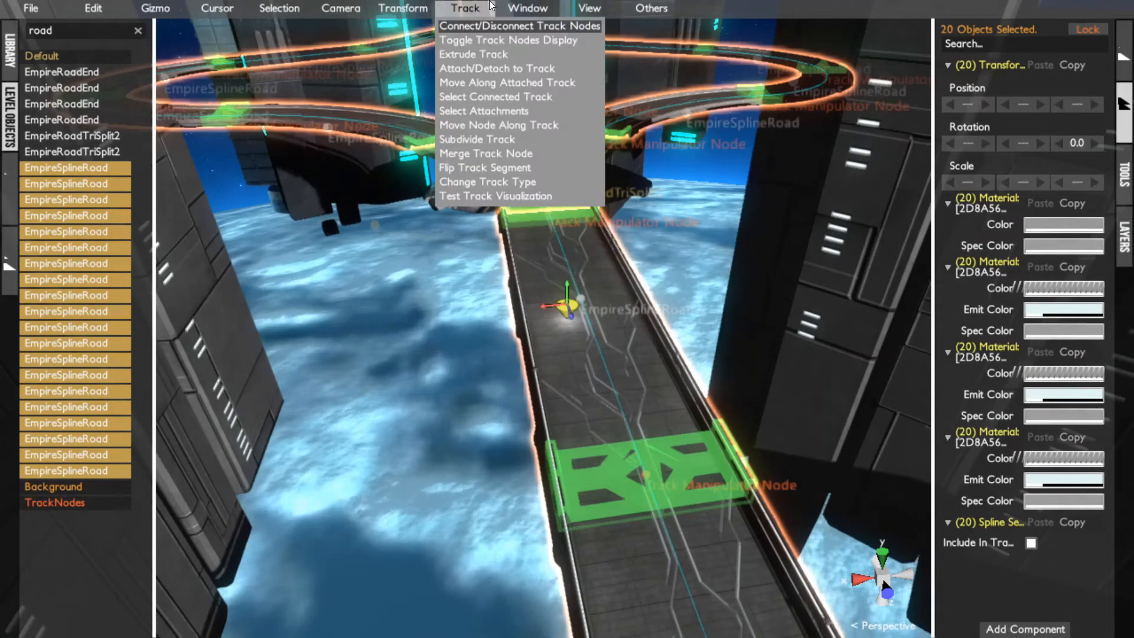
left_click(471, 183)
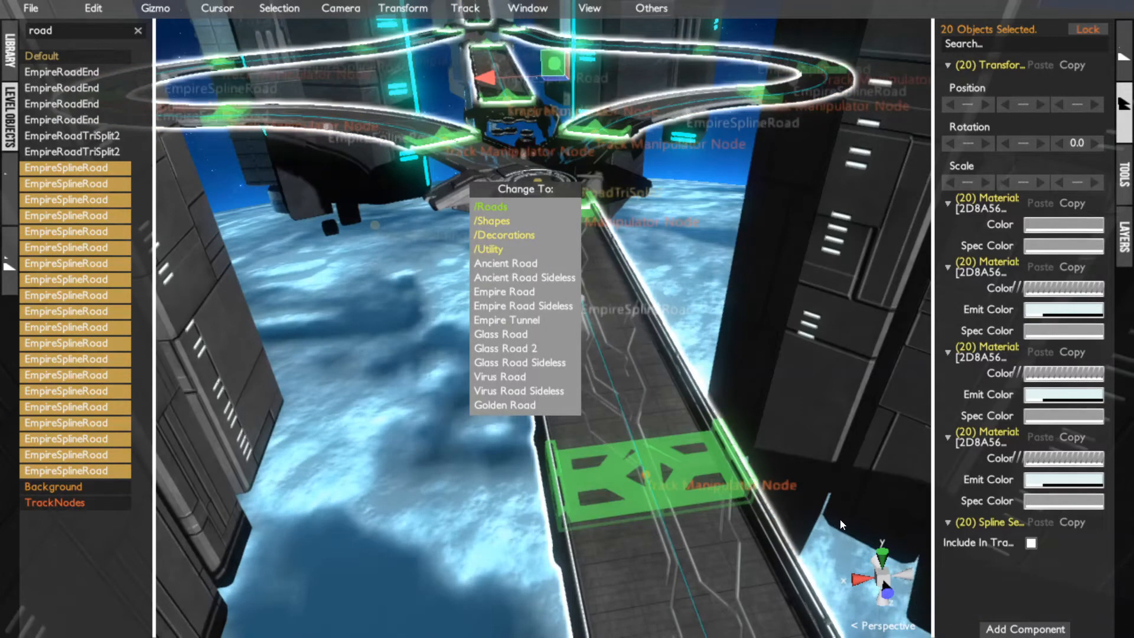
left_click(749, 481)
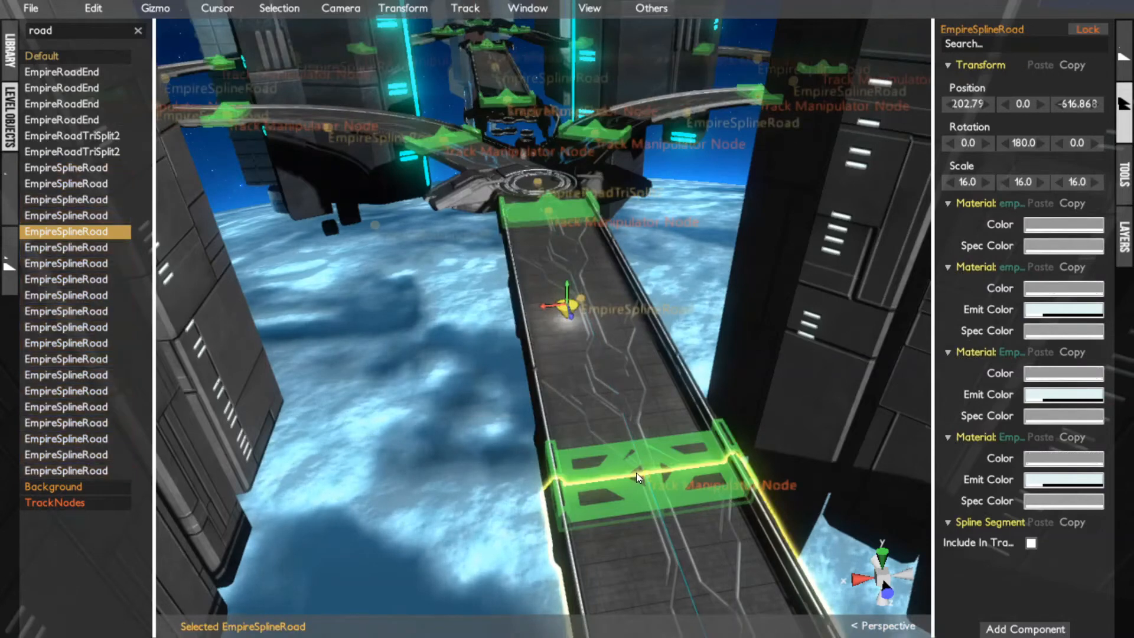
Select the track manipulator node on the nearest straight road and try to change its track type
left_click(683, 468)
left_click_drag(633, 488, 631, 488)
left_click(465, 7)
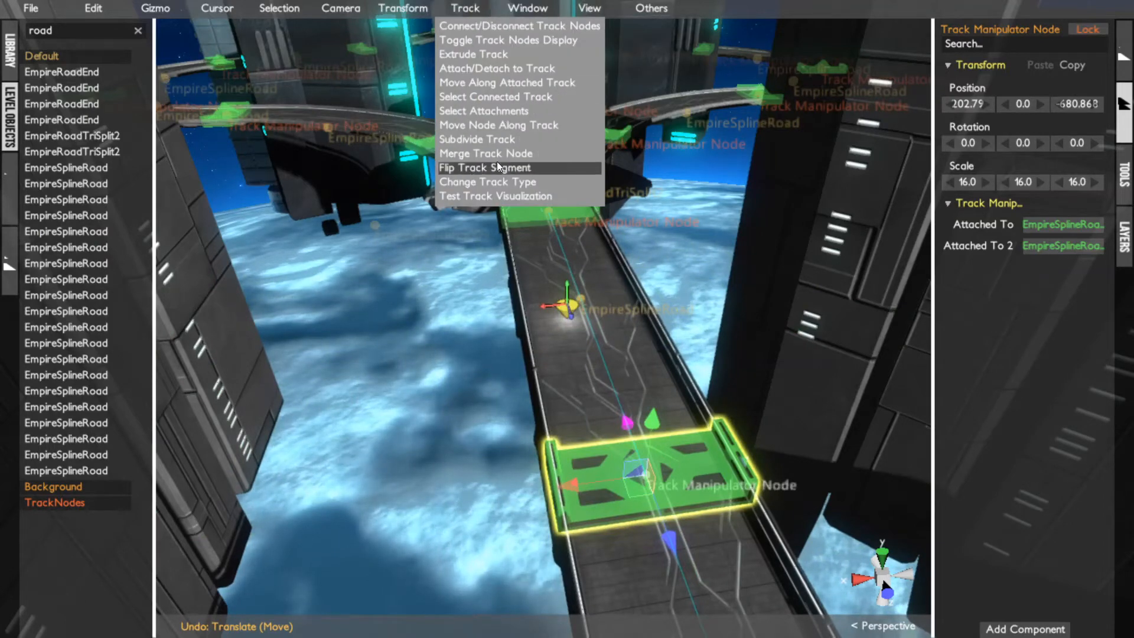
left_click(491, 183)
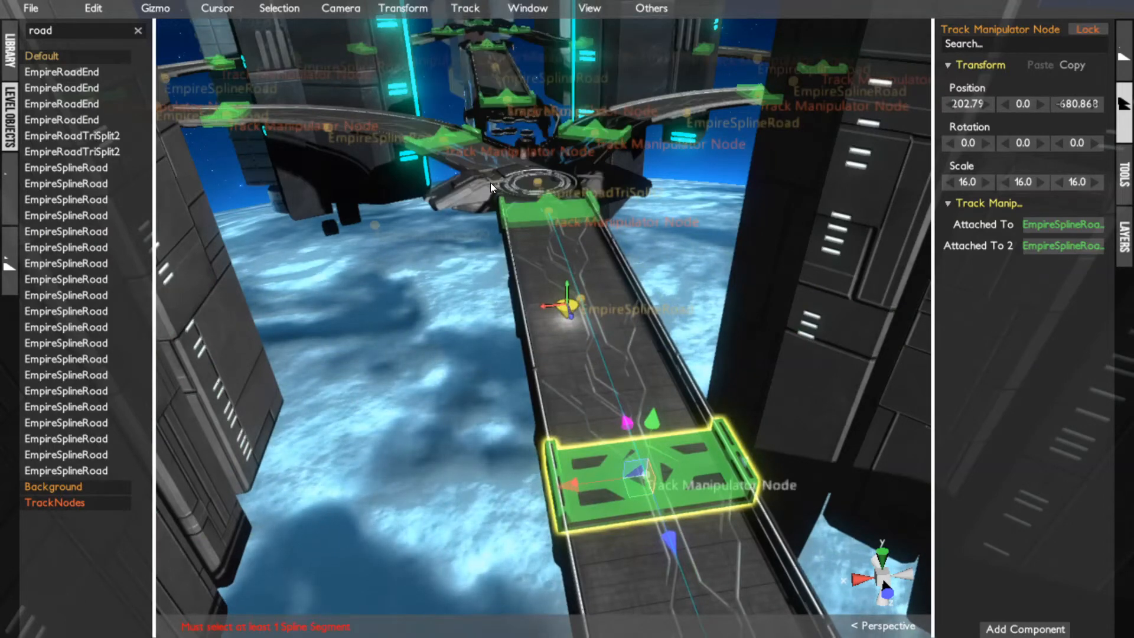
Select all the EmpireSplineRoad segments in the level objects list and change their track type to the Girder 3D decoration
left_click(28, 171)
left_click(71, 470, "shift")
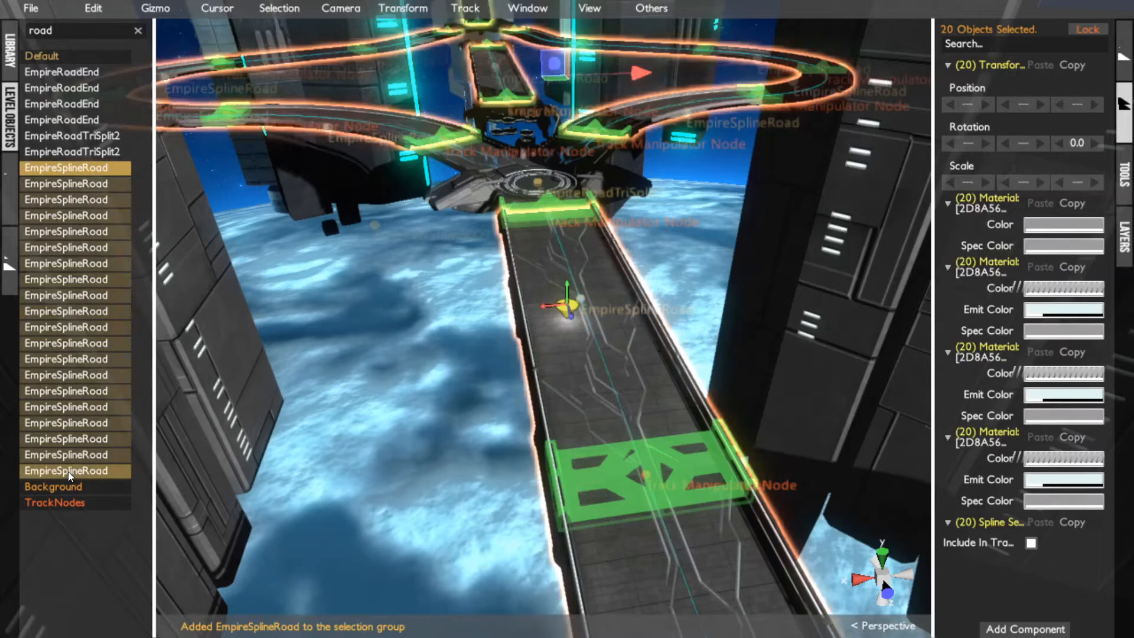
left_click(476, 10)
left_click(488, 195)
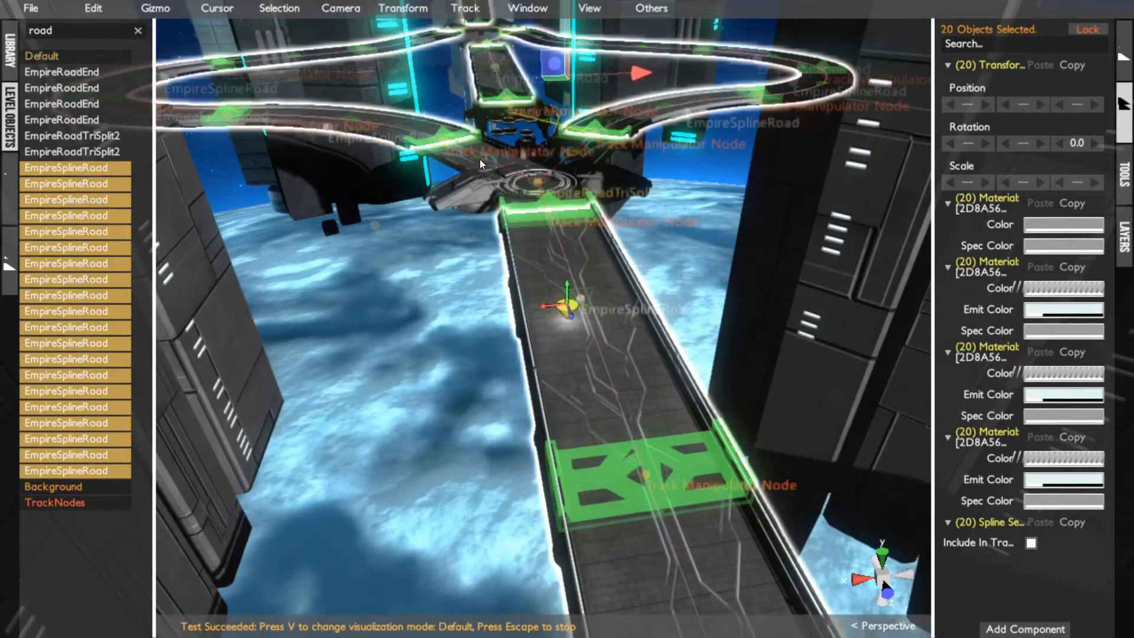
left_click(465, 9)
left_click(466, 183)
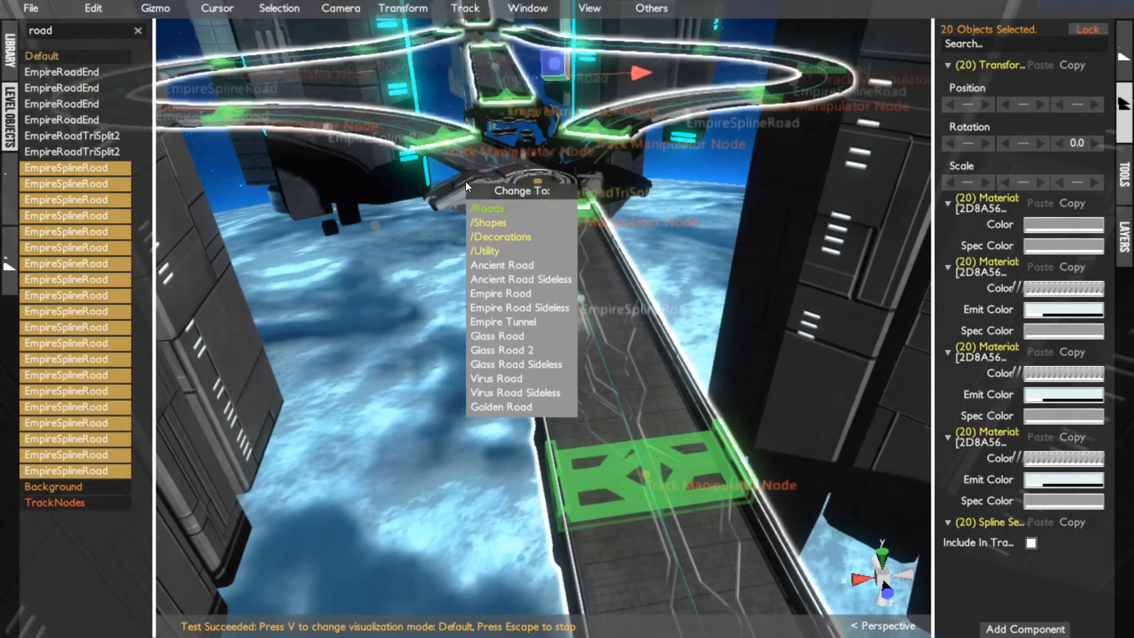
left_click(499, 238)
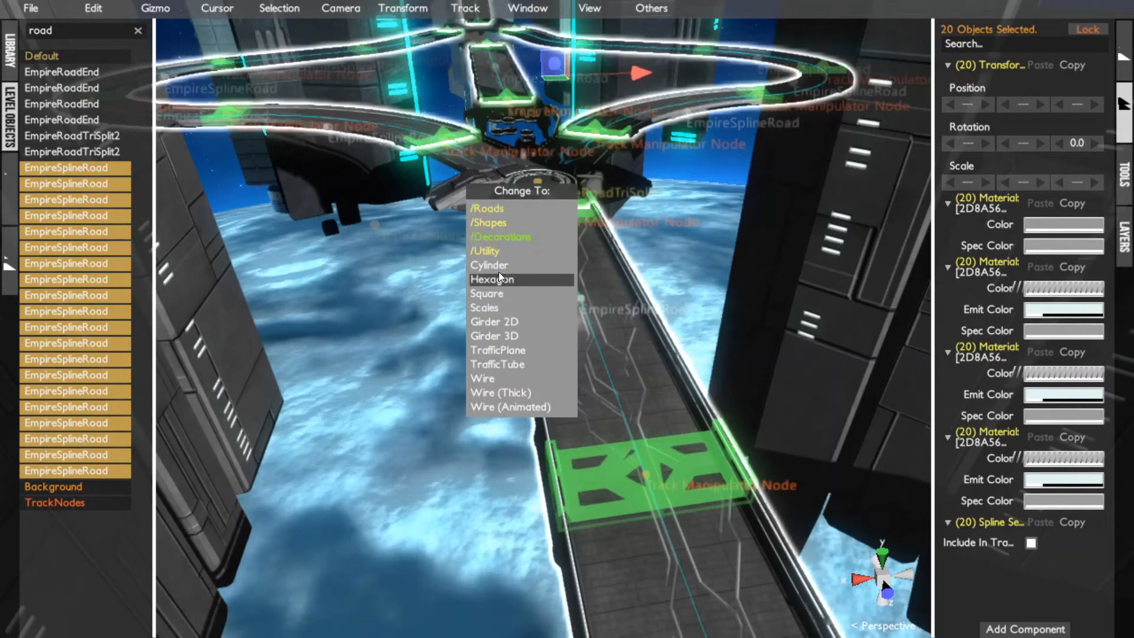
left_click(503, 333)
left_click_drag(504, 332, 980, 248, "alt")
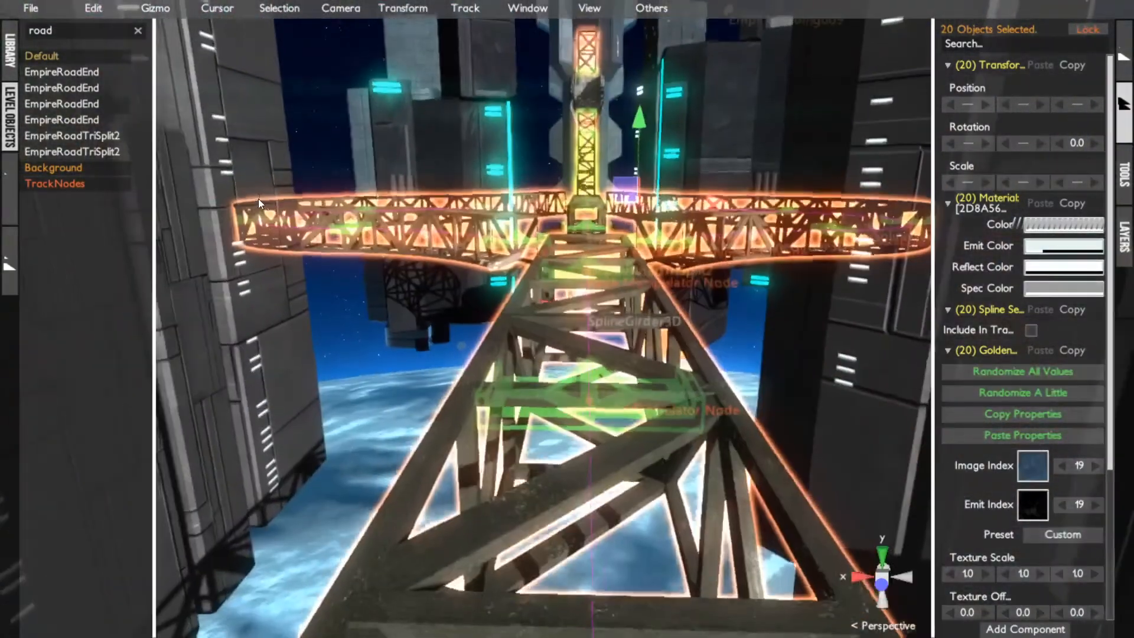
Change the track type of the selected girder segments to the Quarter Tube shape and view the curved road
left_click(582, 9)
left_click(465, 8)
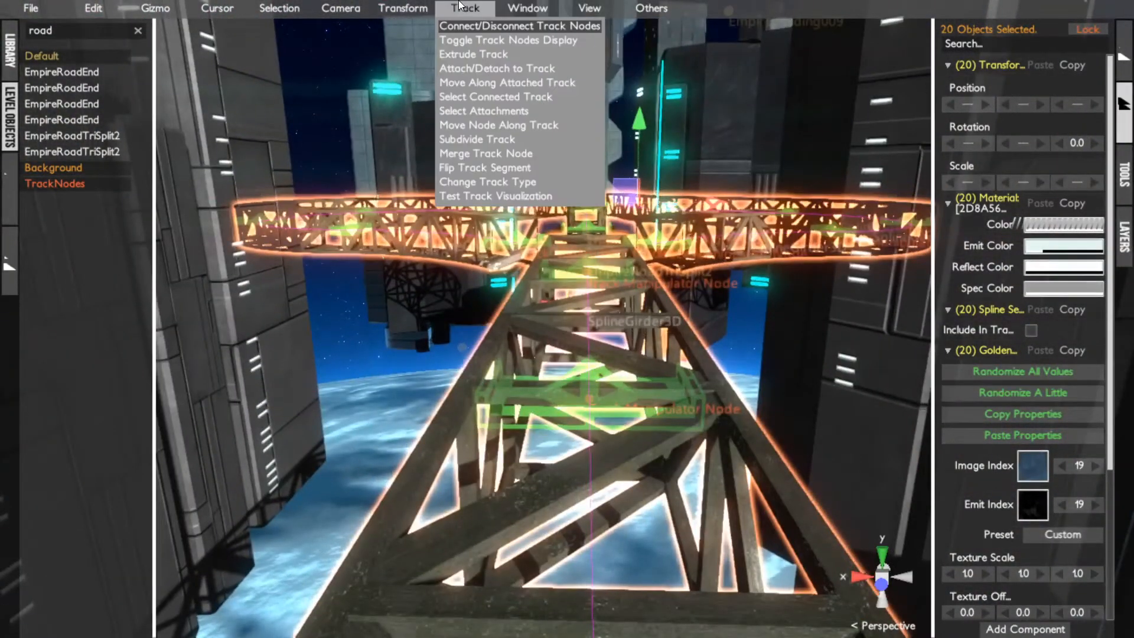
left_click(462, 196)
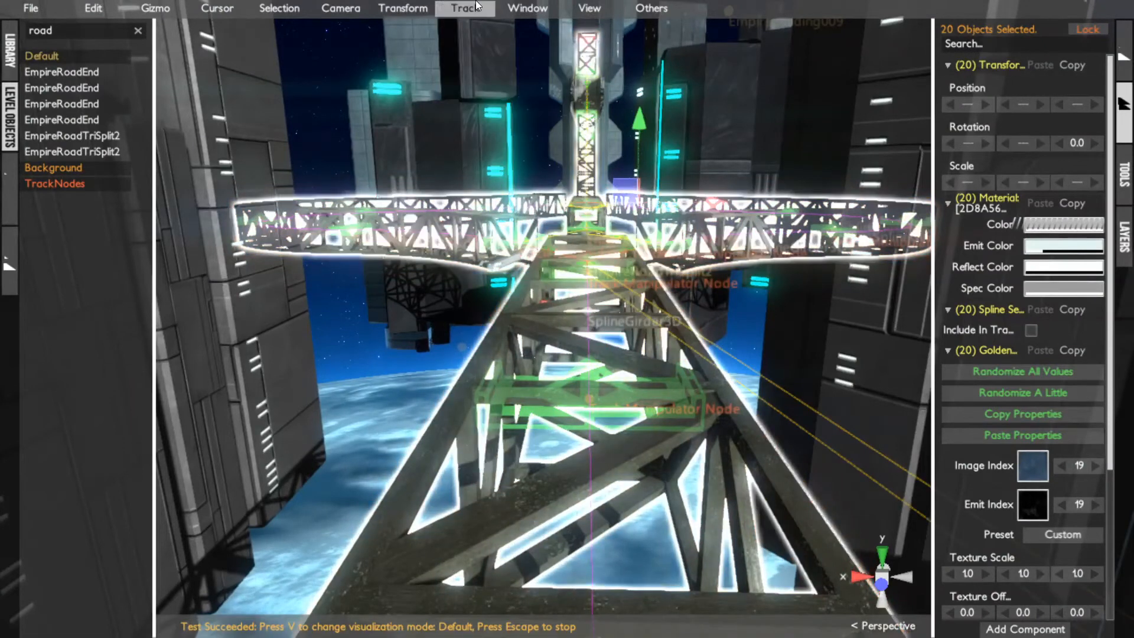
left_click(466, 9)
left_click(469, 181)
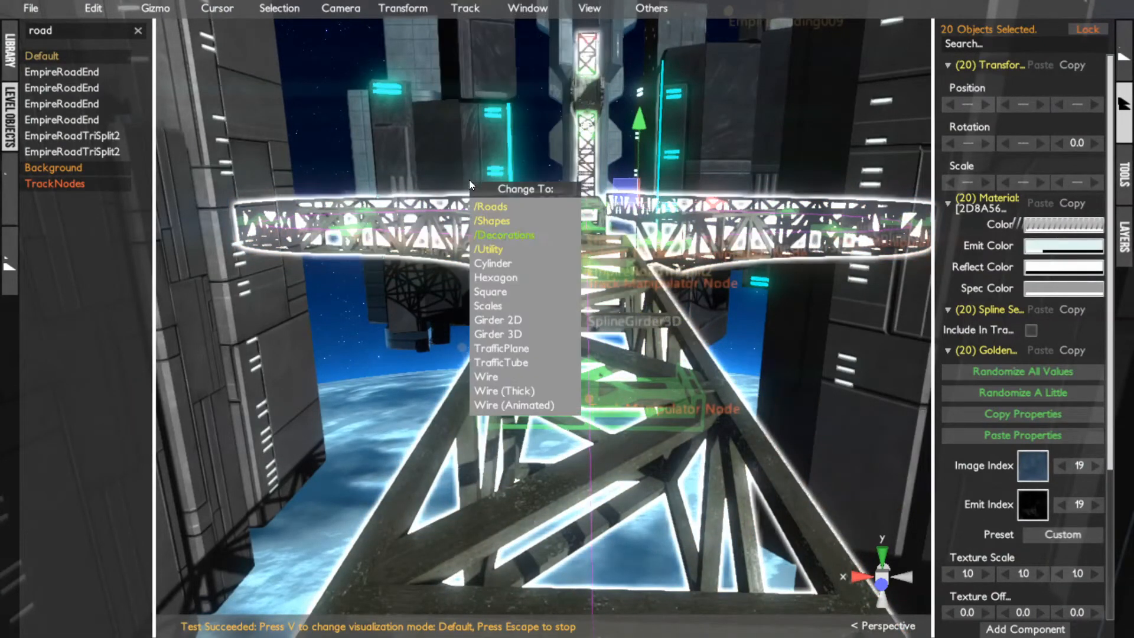
left_click(483, 224)
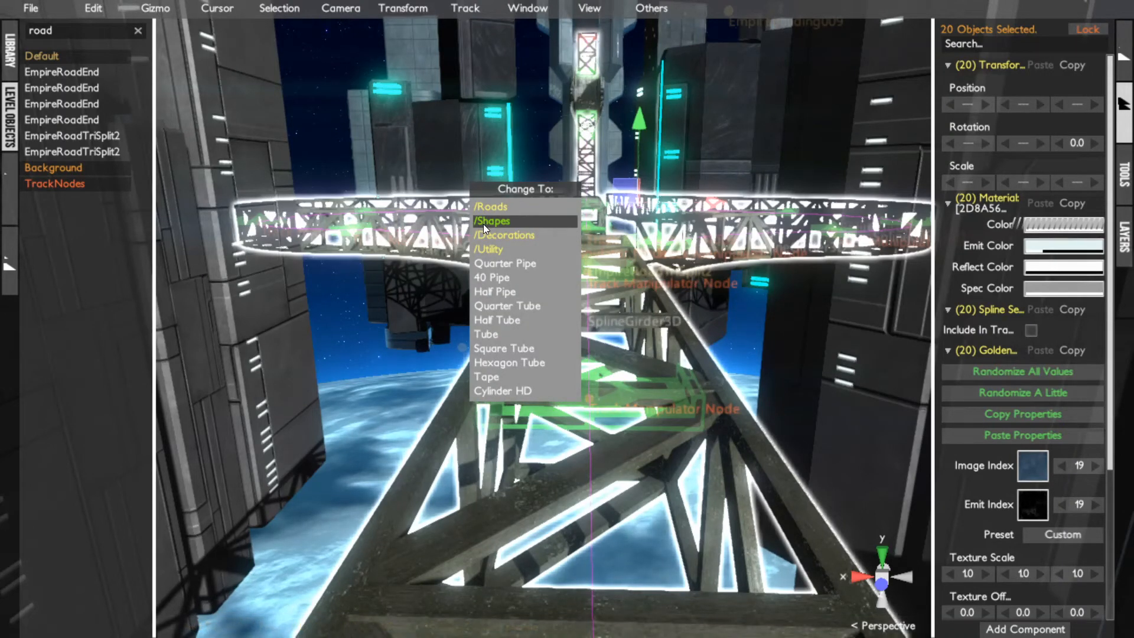
left_click(483, 310)
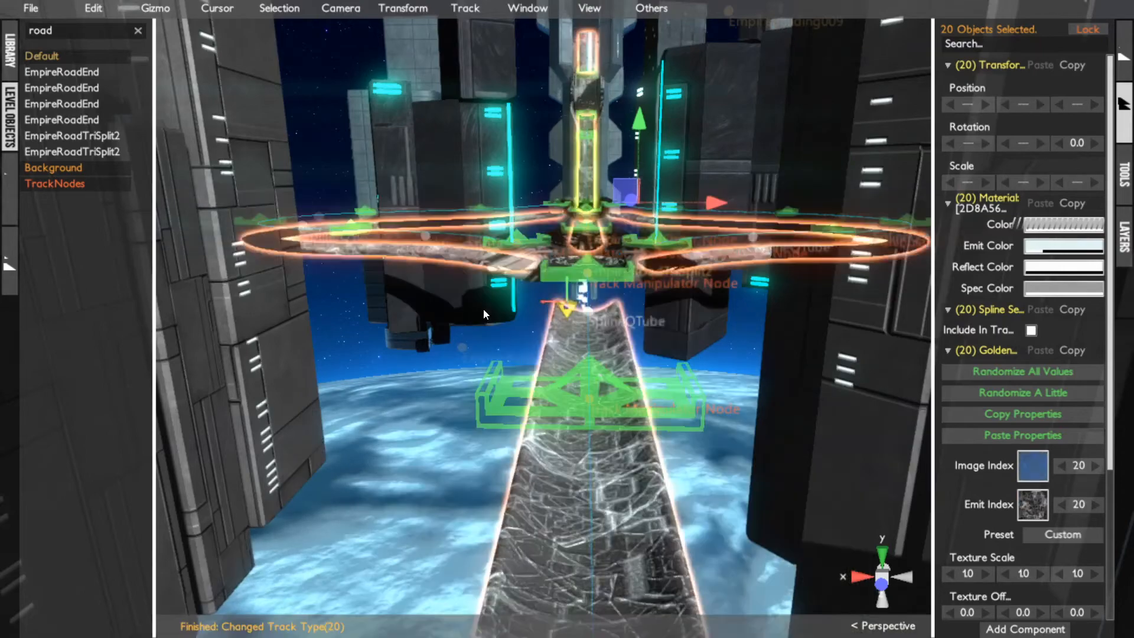
left_click_drag(683, 290, 627, 254, "alt")
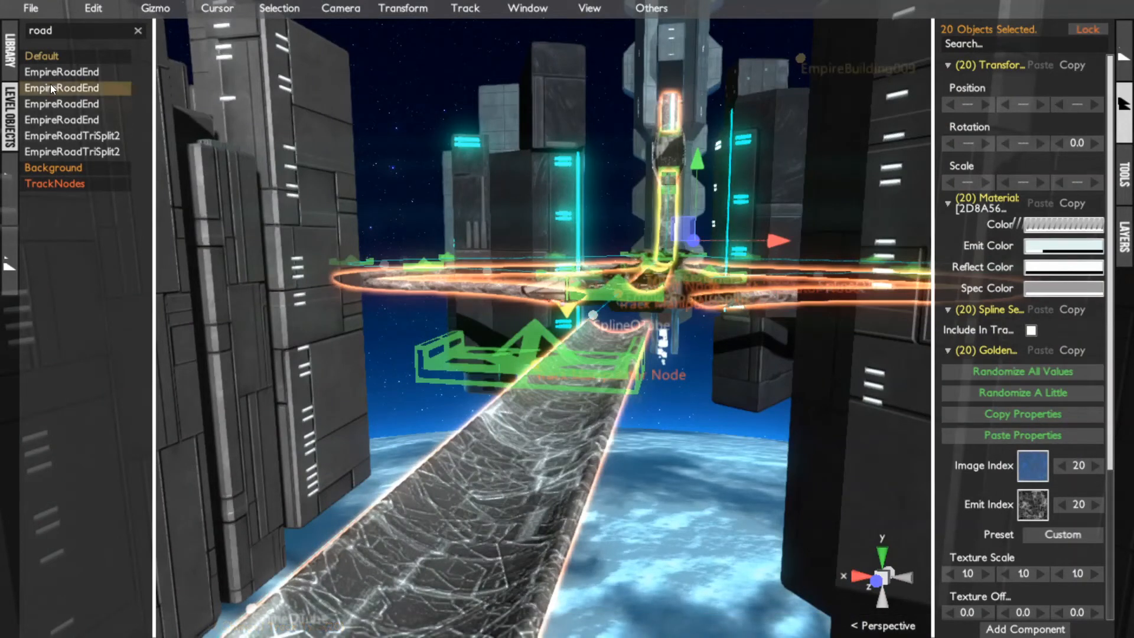
Browse the object library's Simples folder back up to its spline subfolders
left_click(9, 51)
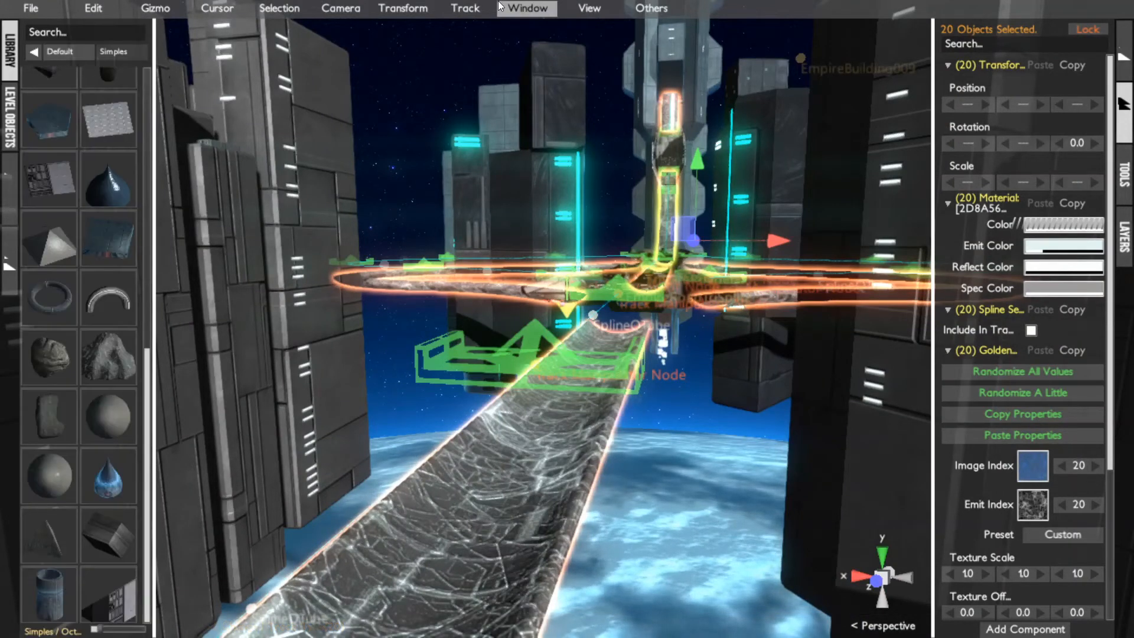
scroll(75, 309, "up", 10)
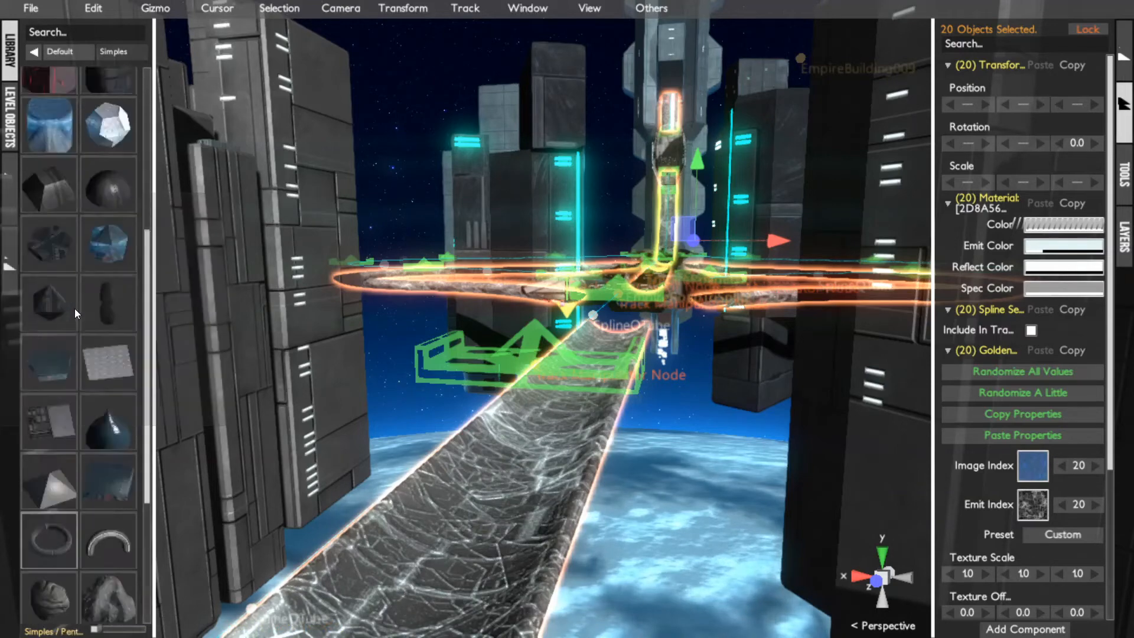
right_click_drag(562, 385, 513, 475)
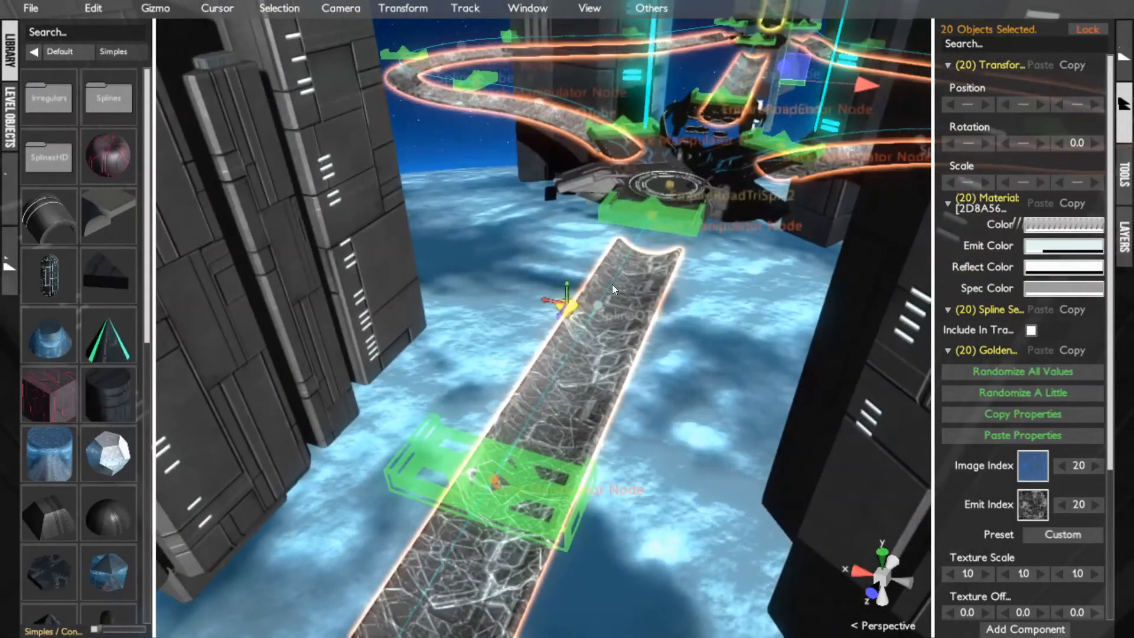
Select the EmpireRoadTriSplit2 junction piece, focus on it and try to change its track type
left_click(688, 186)
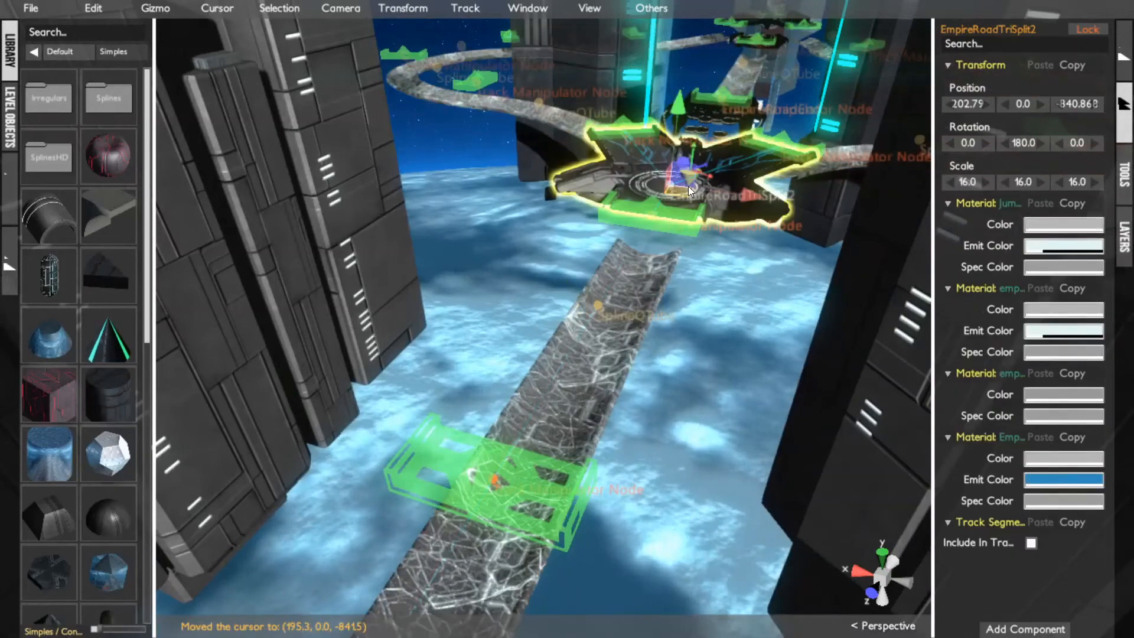
key("f")
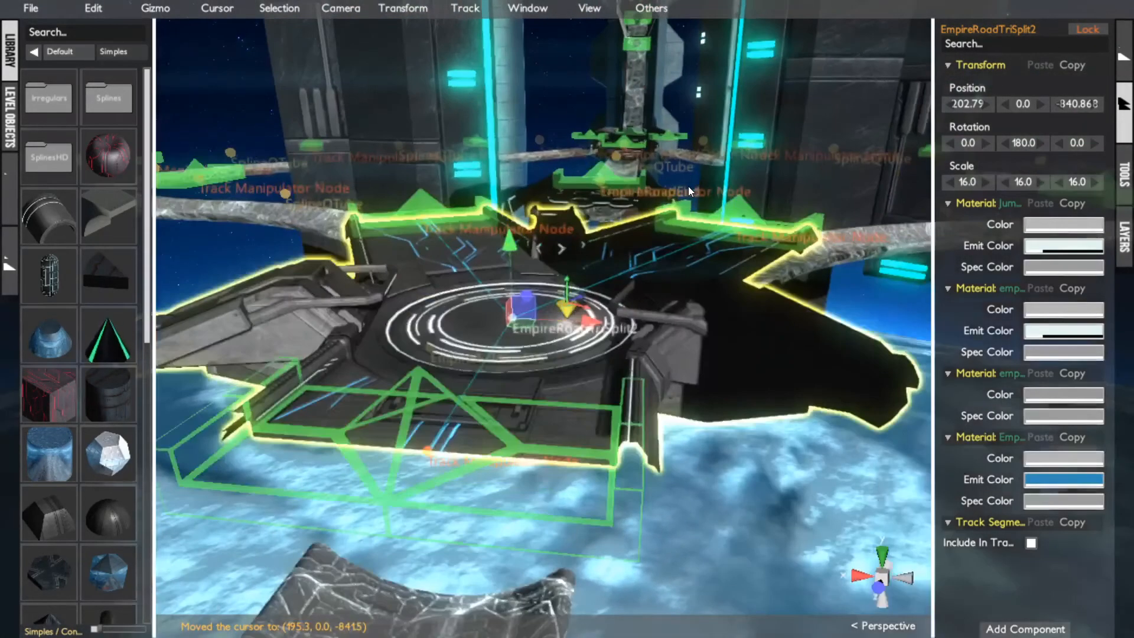
scroll(679, 189, "down", 3)
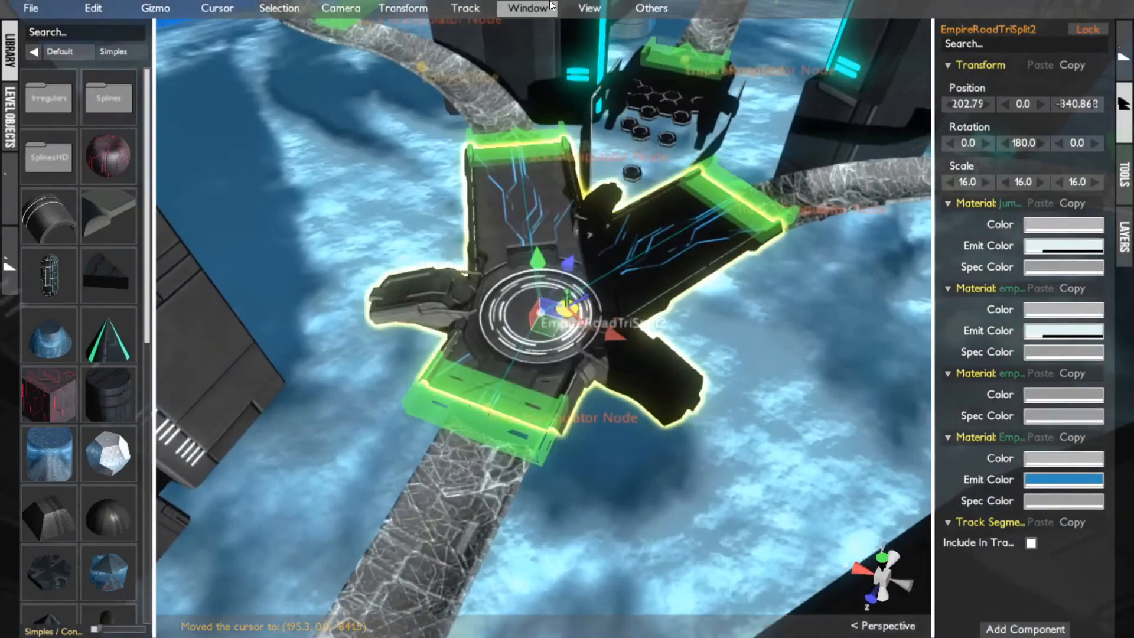
left_click(527, 8)
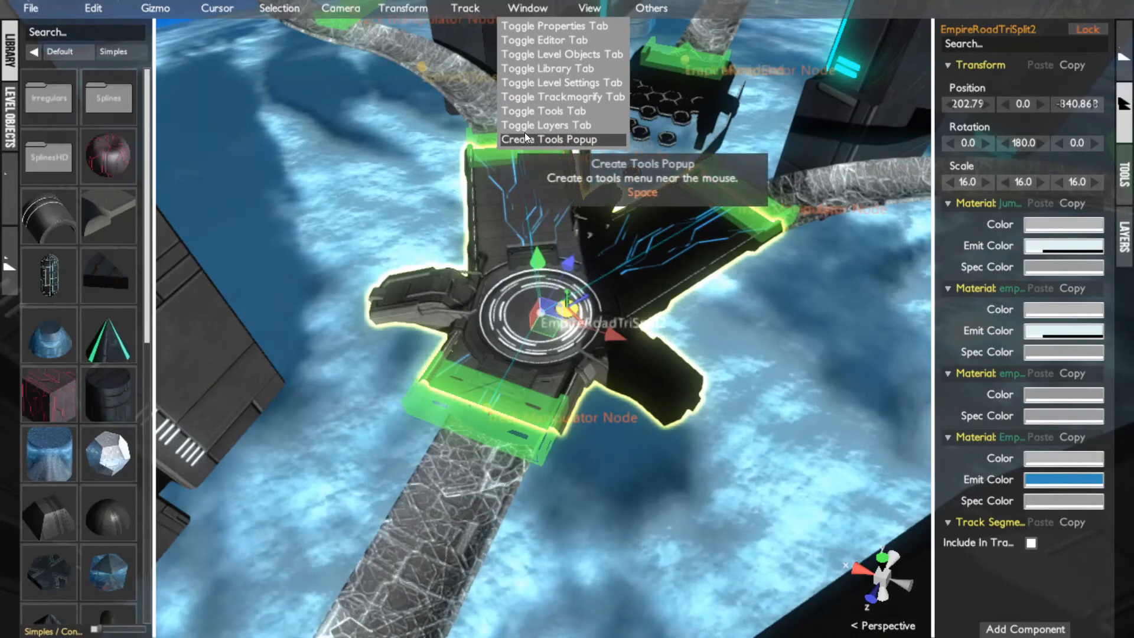
left_click(465, 8)
left_click(493, 177)
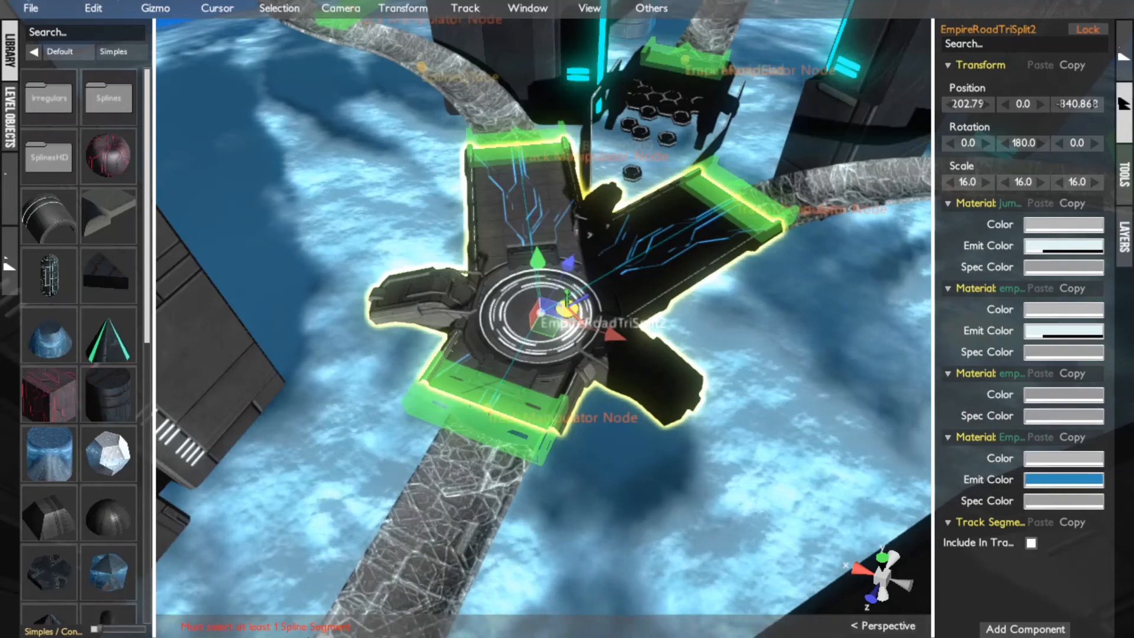
middle_click_drag(530, 432, 585, 382)
scroll(574, 425, "down", 4)
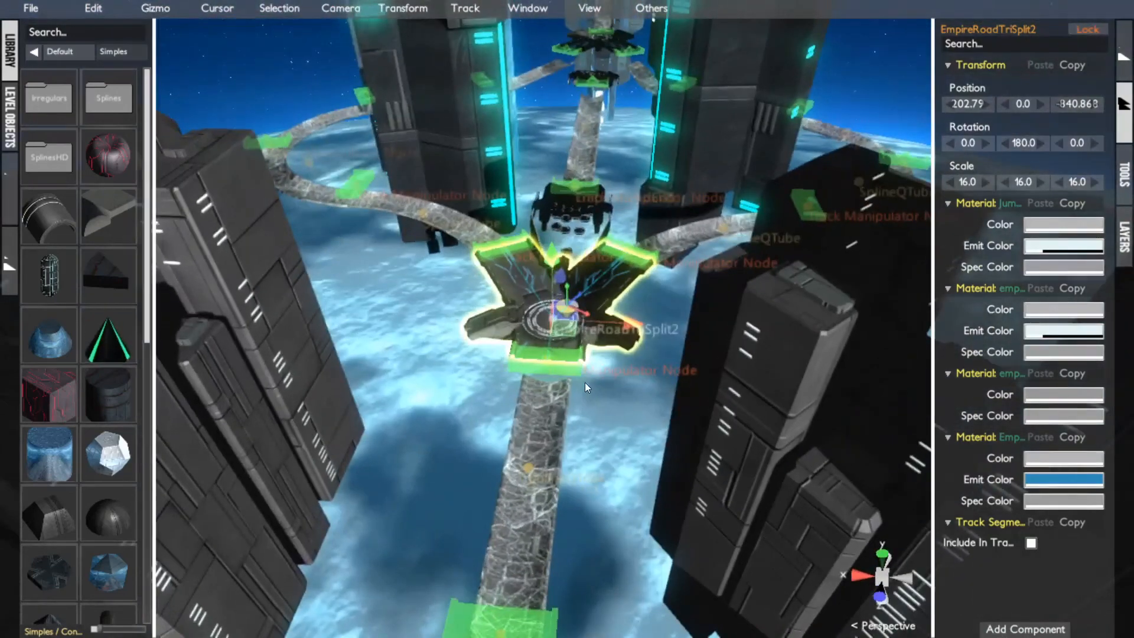
Undo the Quarter Tube and Girder 3D track type changes on the road segments and look over the whole track
left_click(656, 322)
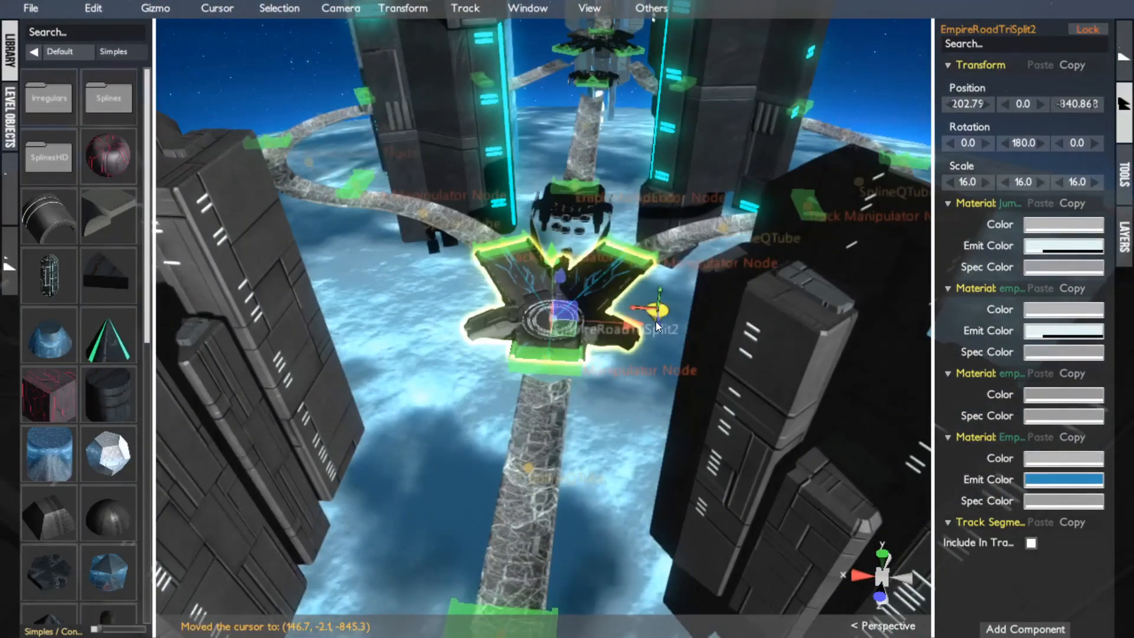
key("ctrl+z")
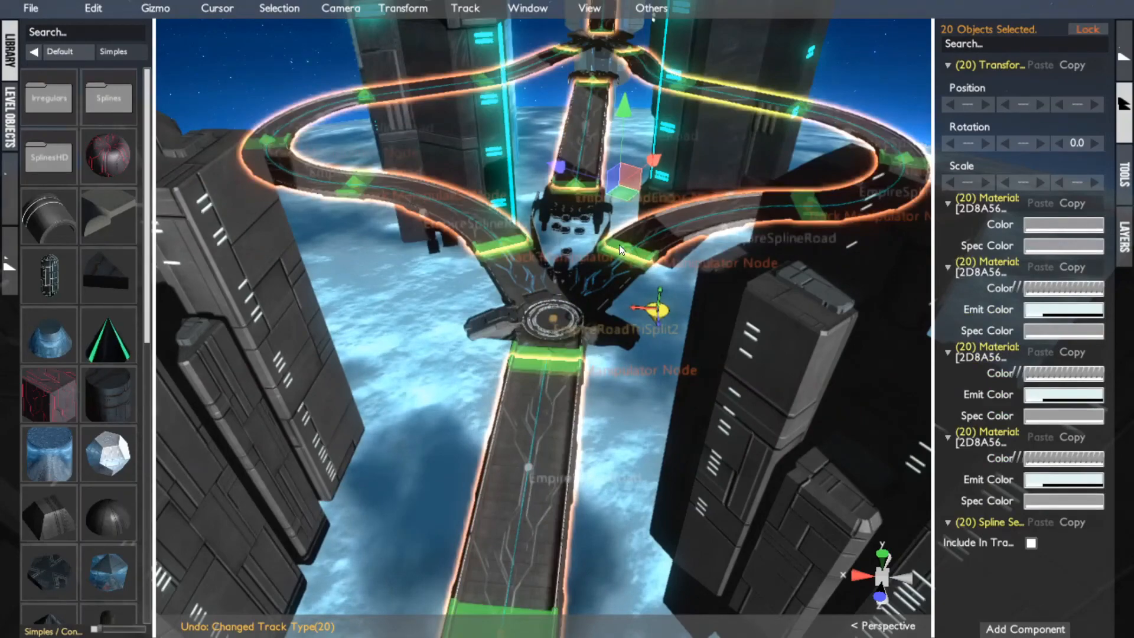
scroll(618, 245, "down", 10)
middle_click_drag(619, 244, 618, 295)
scroll(533, 340, "up", 5)
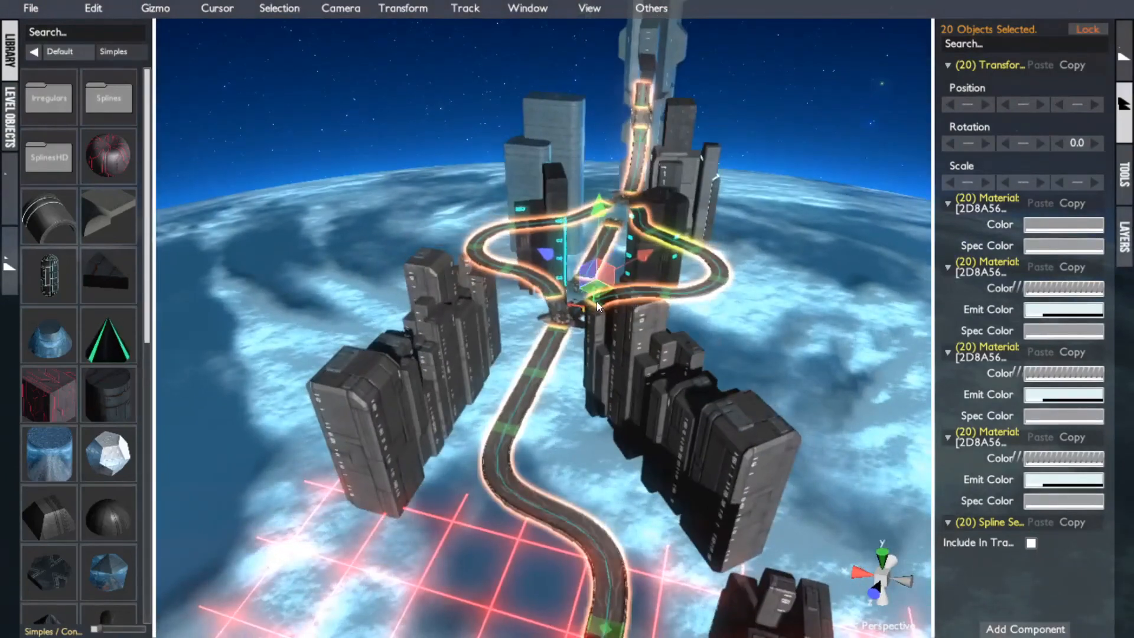
scroll(596, 301, "up", 5)
mouse_move(597, 301)
middle_mouse_down()
mouse_move(672, 271)
mouse_move(580, 310)
middle_mouse_up()
left_click(576, 302)
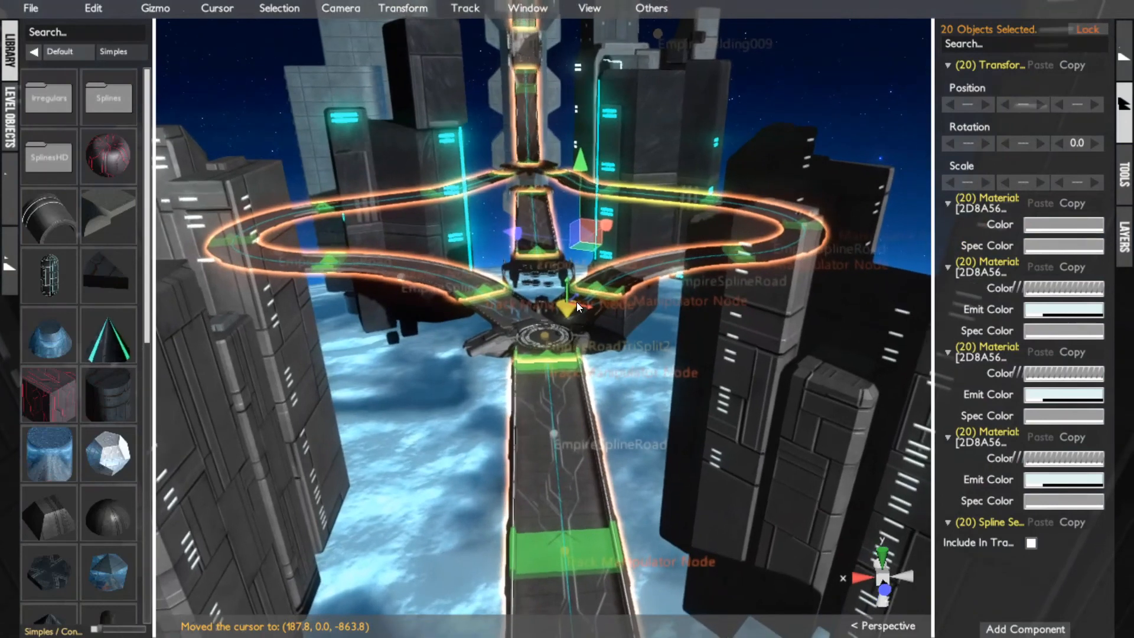